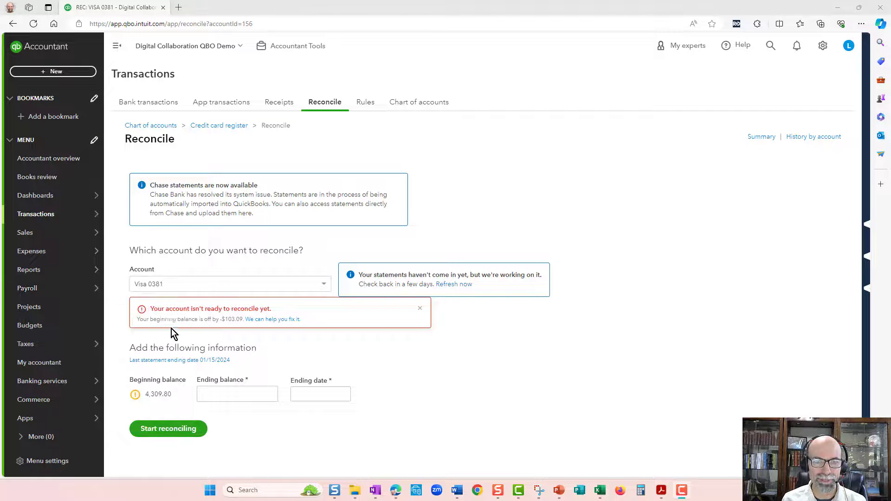
Step: Note the -$103.09 discrepancy, then find 'rec' in Reports and open Reconciliation Reports
{"action": "left_click_drag", "start_coordinate": [219, 318], "coordinate": [241, 319]}
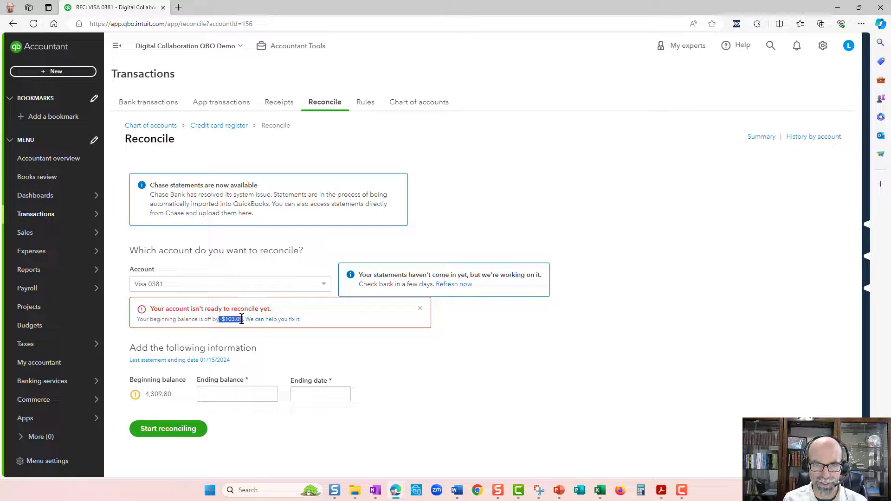
{"action": "left_click", "coordinate": [443, 348]}
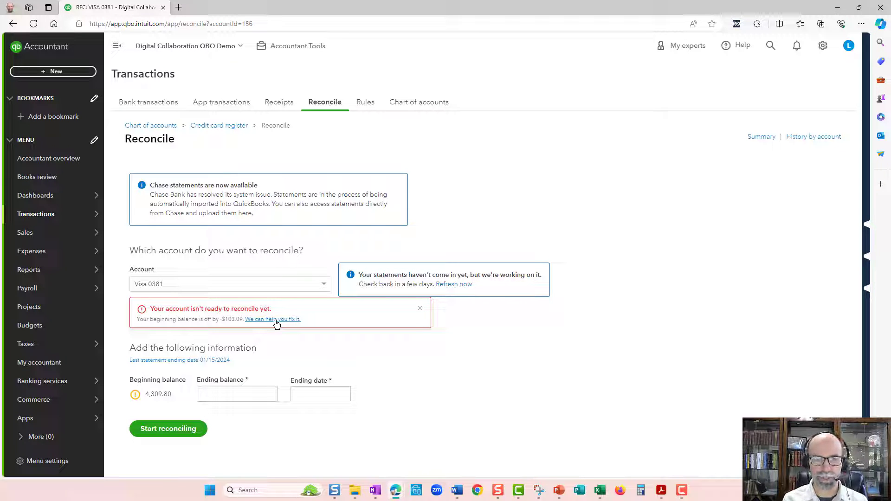
{"action": "mouse_move", "coordinate": [91, 269]}
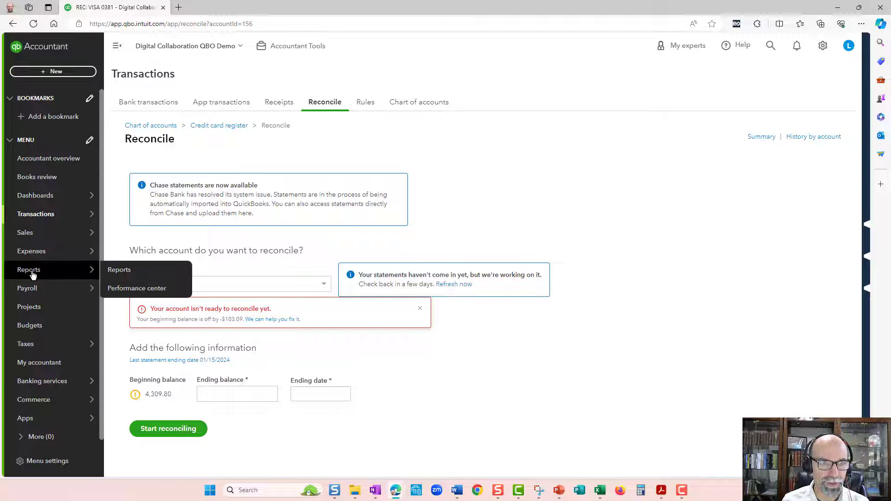
{"action": "left_click", "coordinate": [111, 272]}
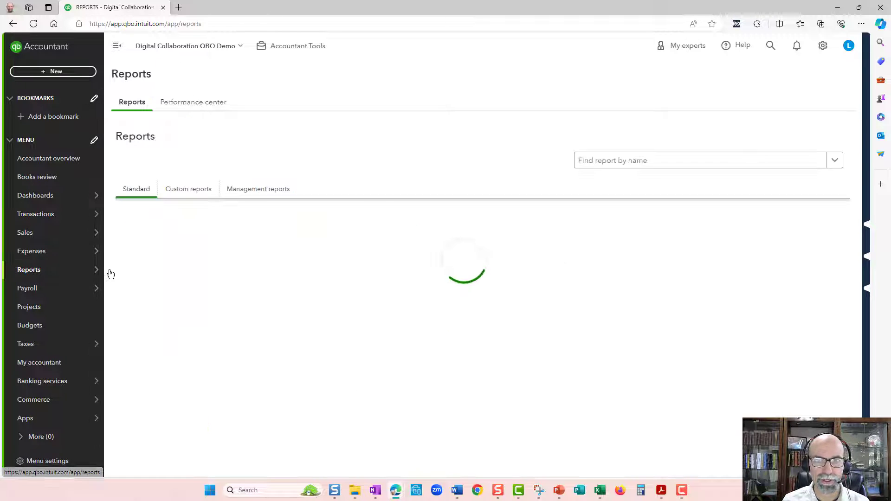
{"action": "left_click", "coordinate": [590, 162]}
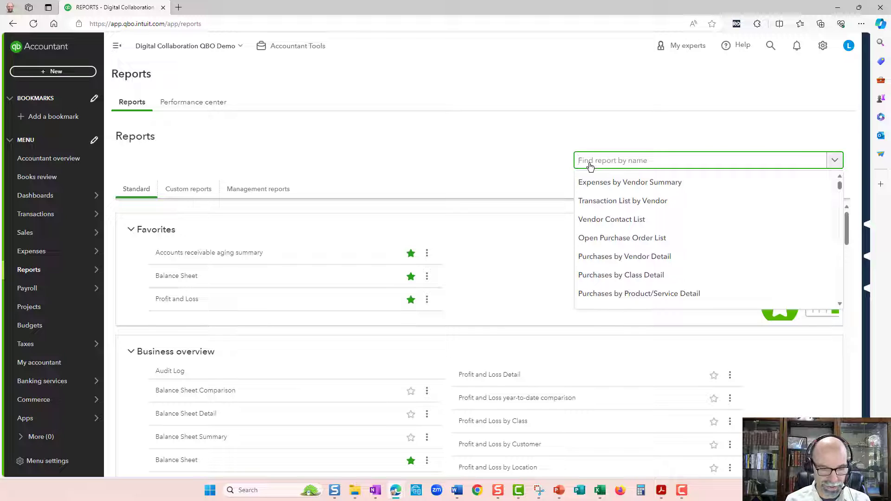
{"action": "type", "text": "rec"}
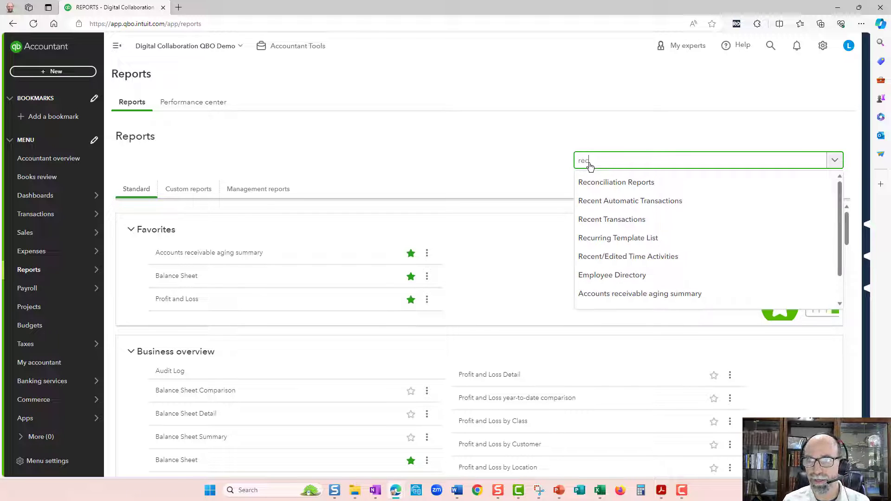
{"action": "left_click", "coordinate": [618, 186]}
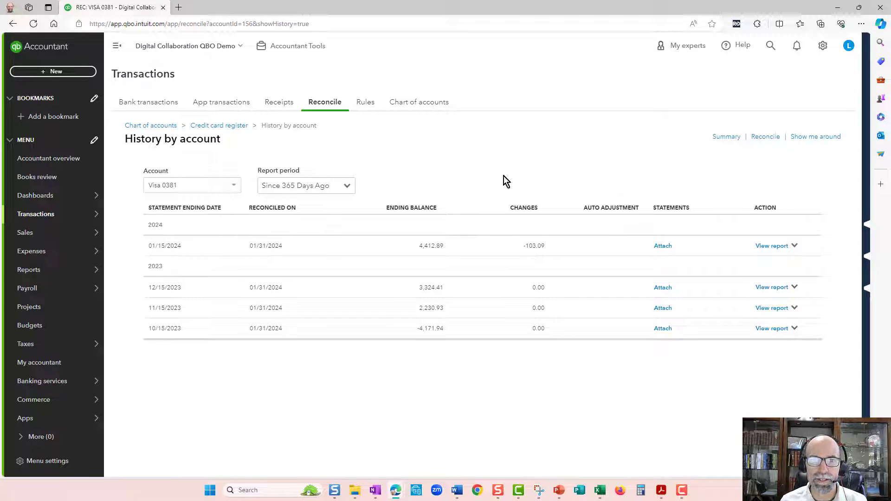
Step: Switch the History by account view from Visa 0381 to Checking 5555
{"action": "left_click", "coordinate": [228, 189]}
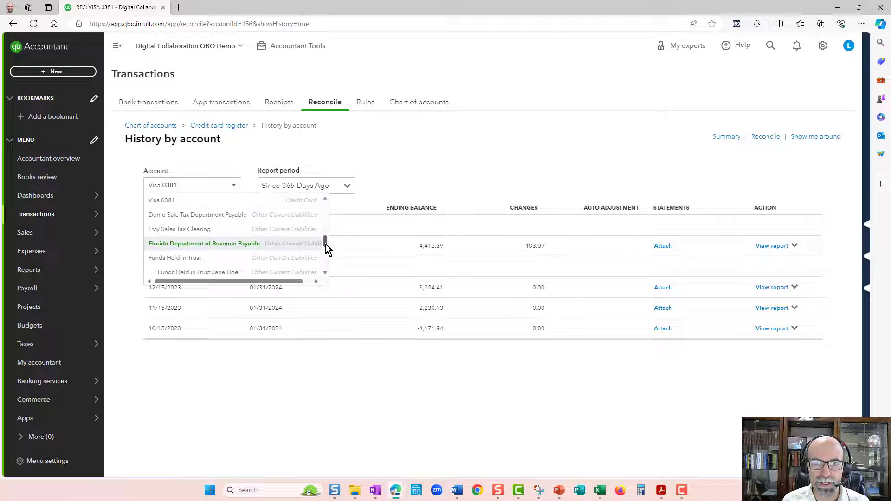
{"action": "scroll", "coordinate": [325, 244], "scroll_direction": "up", "scroll_amount": 1}
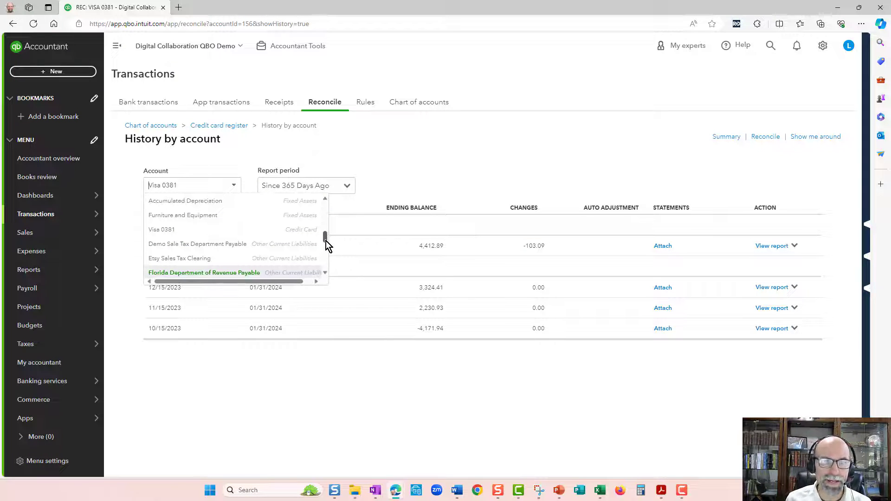
{"action": "left_click_drag", "start_coordinate": [325, 241], "coordinate": [328, 219]}
{"action": "left_click", "coordinate": [259, 229]}
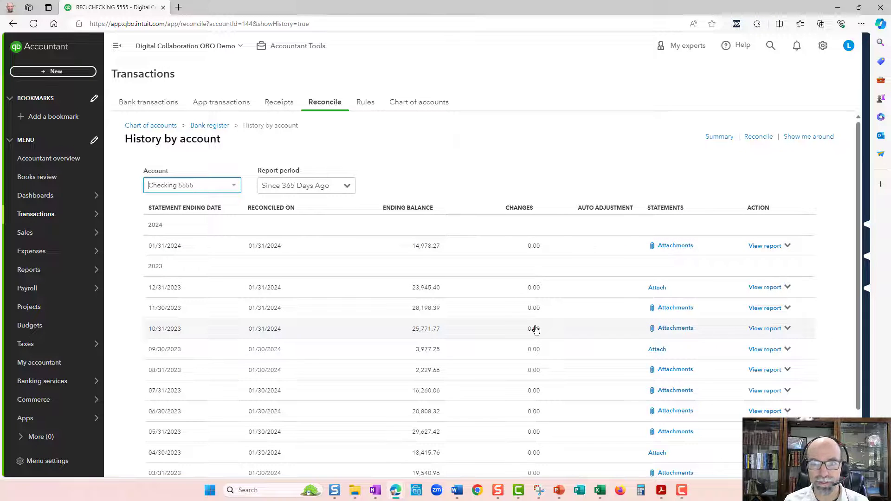
{"action": "scroll", "coordinate": [536, 329], "scroll_direction": "down", "scroll_amount": 3}
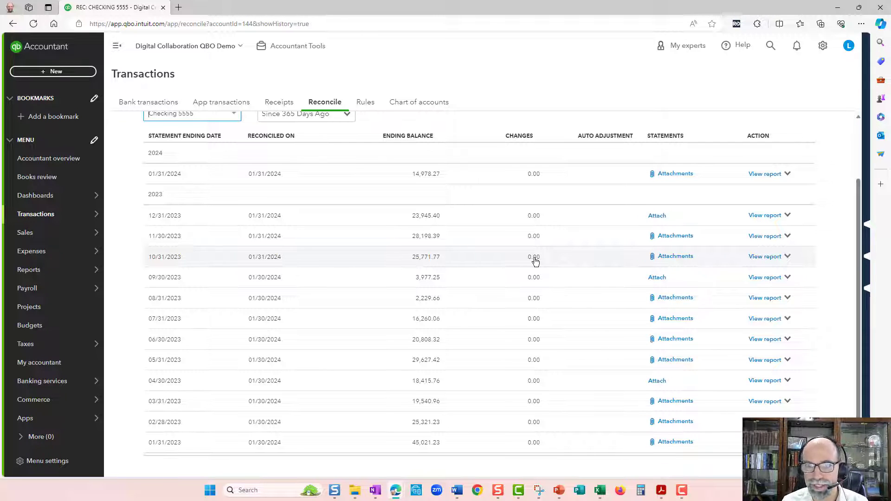
Step: Open the 11/30/2023 Checking 5555 report and review its 25,771.77 beginning balance and cleared items
{"action": "left_click", "coordinate": [764, 237]}
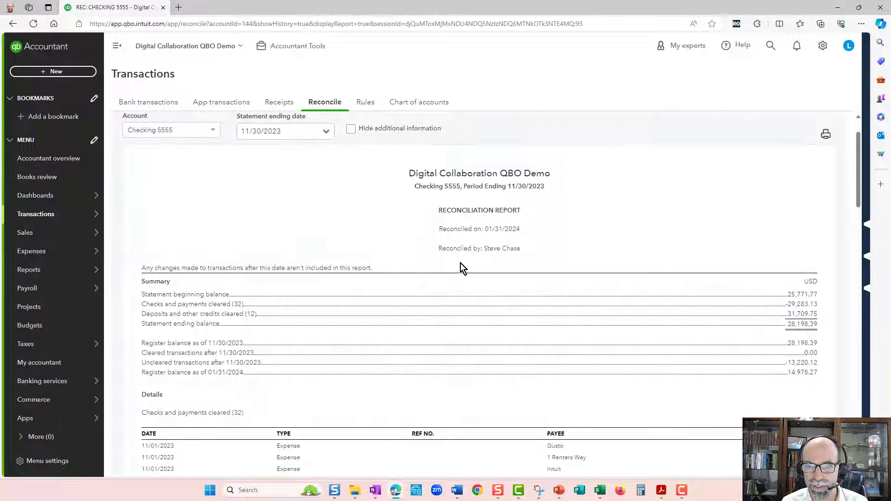
{"action": "left_click_drag", "start_coordinate": [787, 294], "coordinate": [813, 294]}
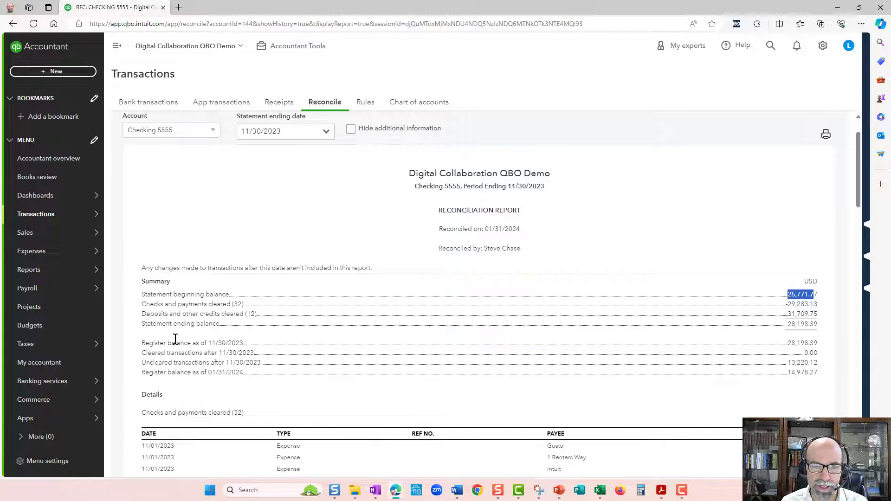
{"action": "scroll", "coordinate": [319, 376], "scroll_direction": "down", "scroll_amount": 20}
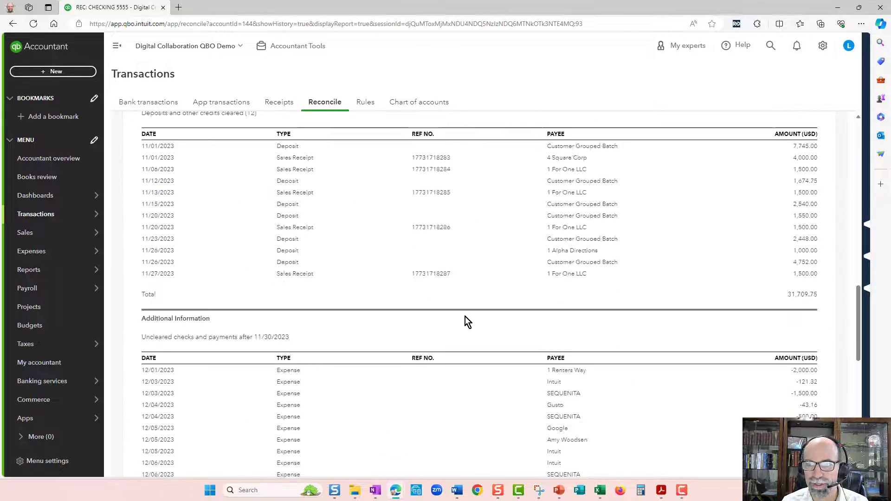
{"action": "scroll", "coordinate": [465, 316], "scroll_direction": "down", "scroll_amount": 2}
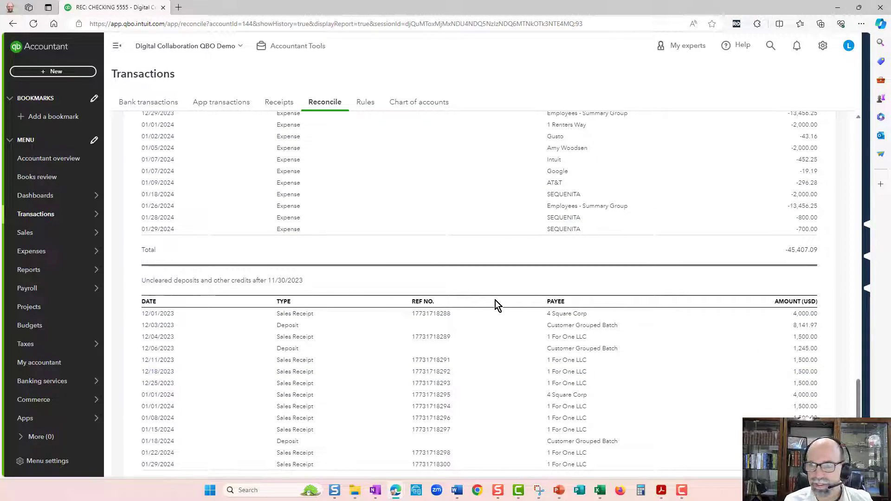
{"action": "scroll", "coordinate": [480, 304], "scroll_direction": "up", "scroll_amount": 8}
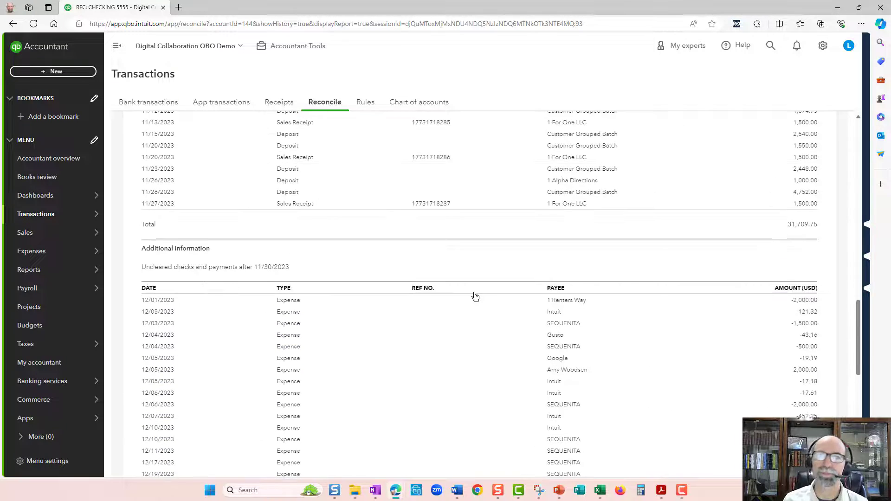
{"action": "scroll", "coordinate": [475, 296], "scroll_direction": "up", "scroll_amount": 15}
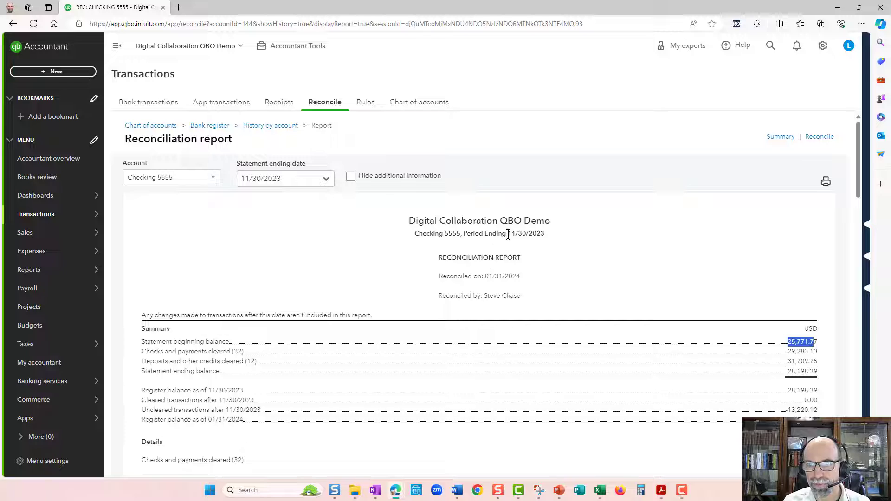
{"action": "left_click_drag", "start_coordinate": [508, 234], "coordinate": [525, 241]}
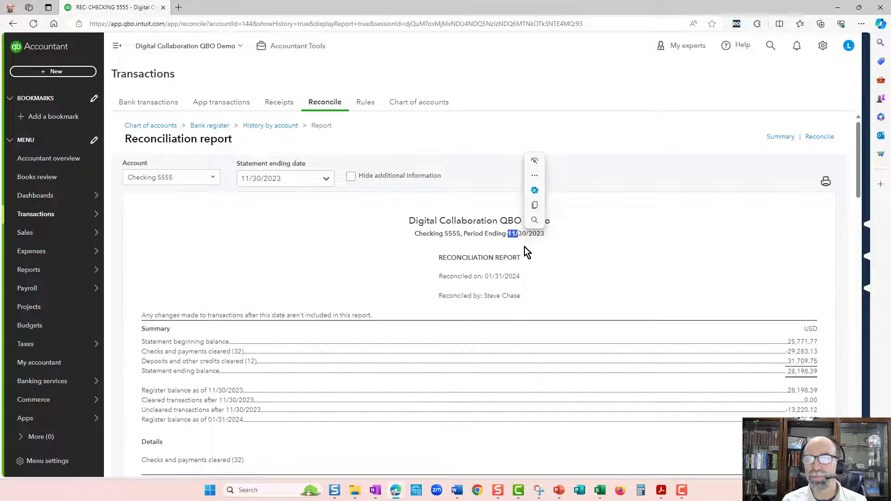
{"action": "scroll", "coordinate": [556, 275], "scroll_direction": "down", "scroll_amount": 6}
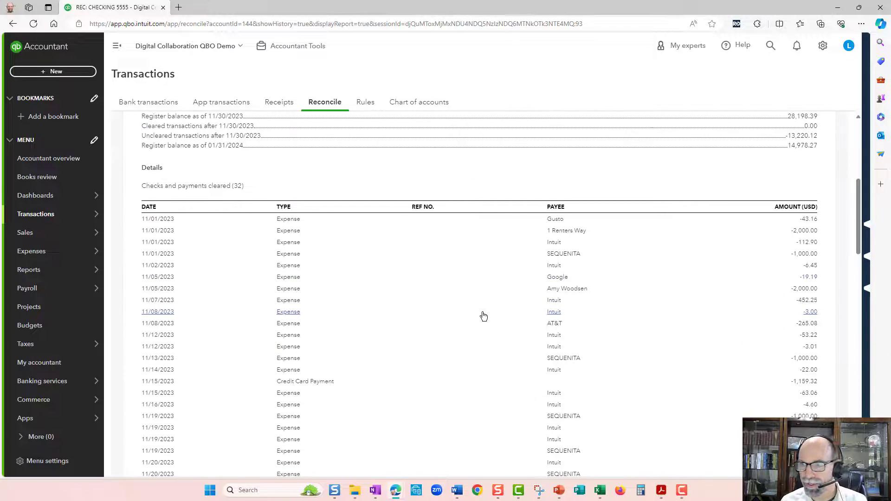
{"action": "scroll", "coordinate": [483, 316], "scroll_direction": "down", "scroll_amount": 1}
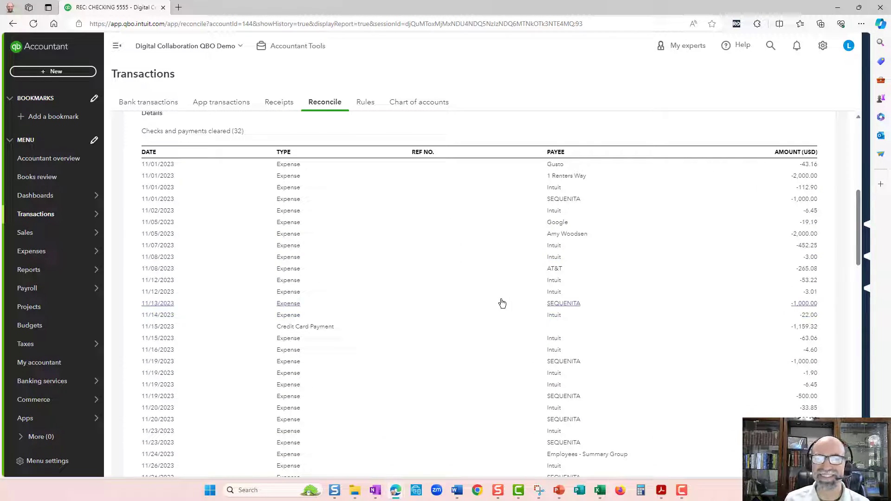
Step: Delete the reconciled 11/08/2023 AT&T $265.08 expense, confirming the reconciled-transaction warning
{"action": "left_click", "coordinate": [805, 271]}
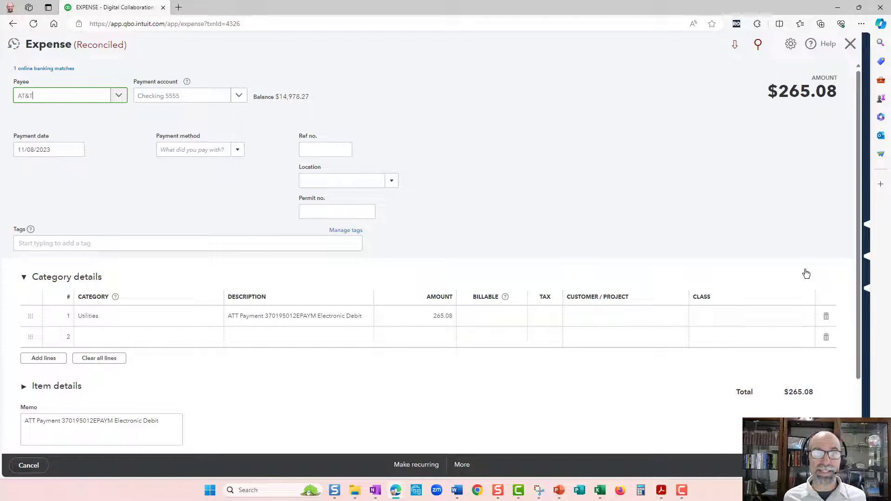
{"action": "left_click", "coordinate": [463, 465]}
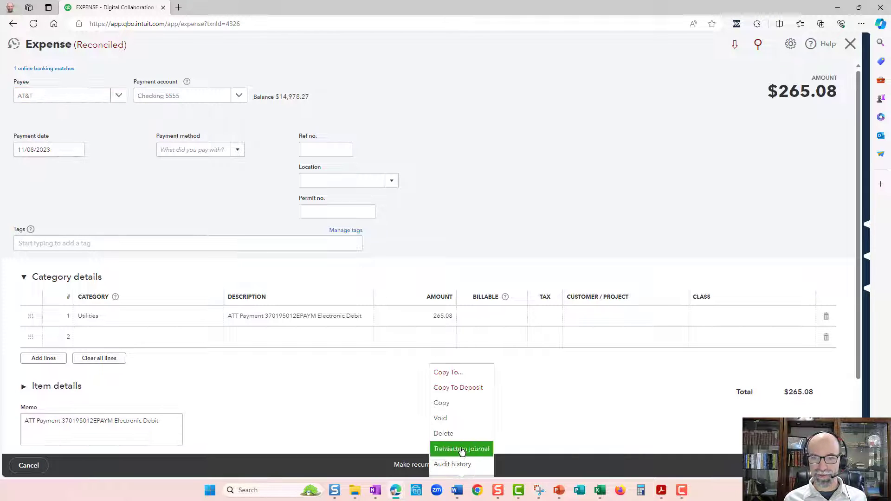
{"action": "left_click", "coordinate": [458, 434]}
{"action": "left_click", "coordinate": [520, 290]}
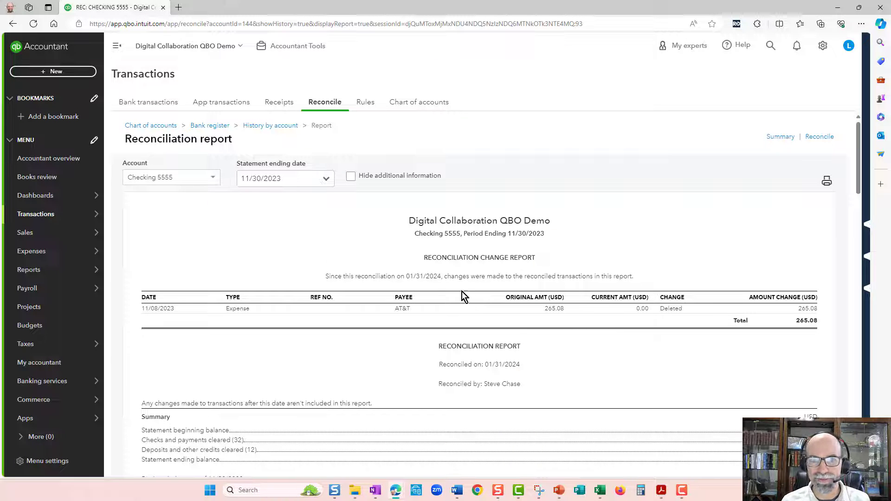
Step: Keep the 11/30/2023 statement date and check the 265.08 original amount in the change report
{"action": "left_click", "coordinate": [325, 179]}
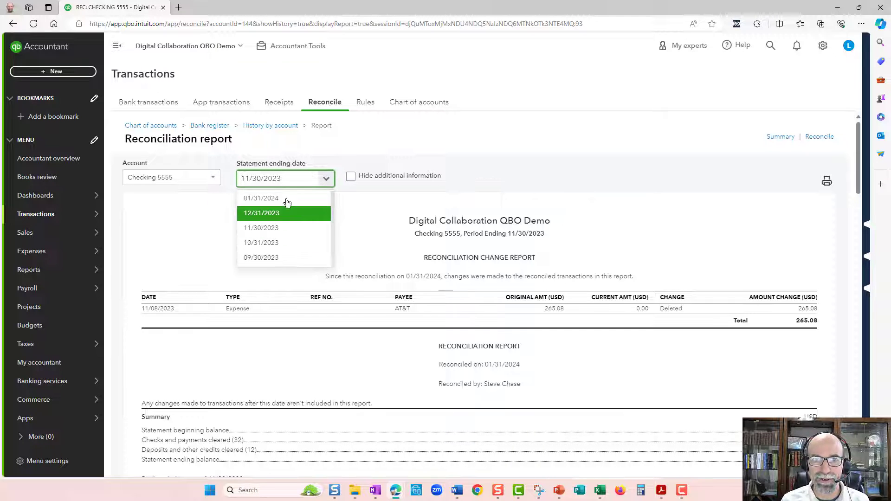
{"action": "left_click", "coordinate": [646, 248]}
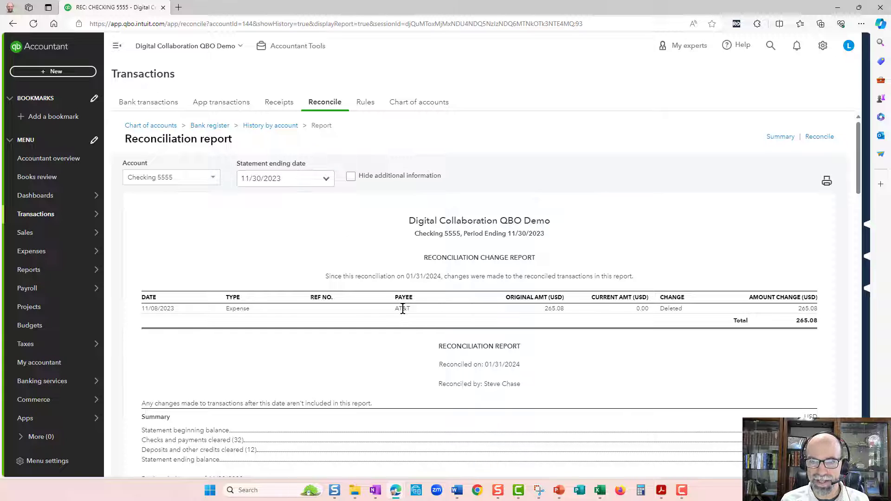
{"action": "left_click_drag", "start_coordinate": [544, 308], "coordinate": [567, 309]}
{"action": "left_click_drag", "start_coordinate": [669, 308], "coordinate": [669, 308]}
{"action": "scroll", "coordinate": [661, 316], "scroll_direction": "down", "scroll_amount": 1}
{"action": "scroll", "coordinate": [648, 274], "scroll_direction": "down", "scroll_amount": 9}
Step: Search the page for '265.' and locate the 11/08 AT&T amount among the cleared checks
{"action": "key", "text": "ctrl+f"}
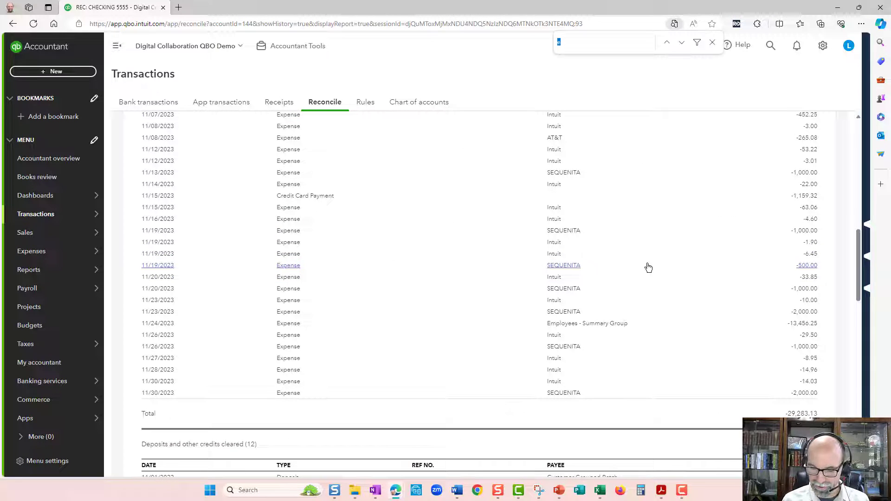
{"action": "type", "text": "265."}
{"action": "key", "text": "Return"}
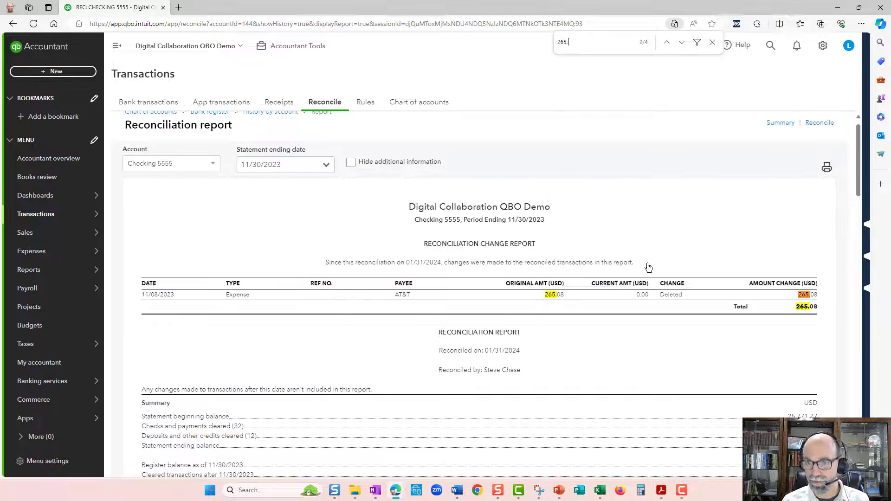
{"action": "left_click", "coordinate": [681, 43]}
{"action": "left_click", "coordinate": [681, 45]}
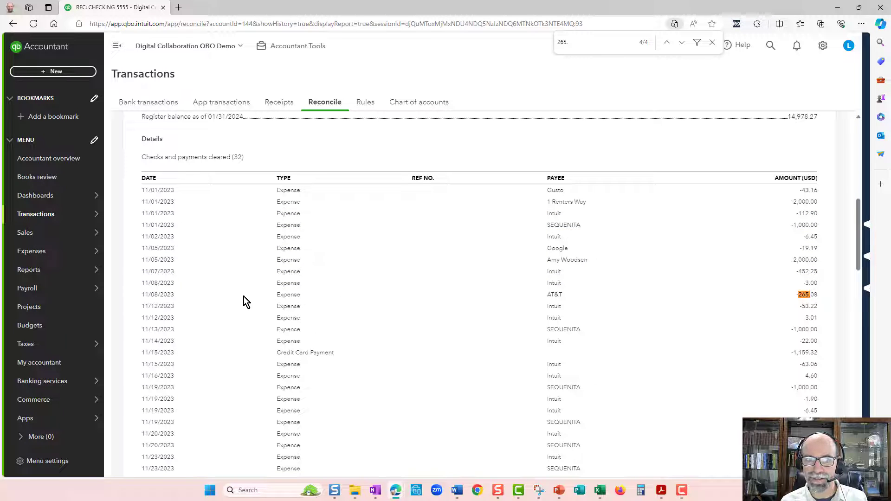
{"action": "left_click_drag", "start_coordinate": [140, 298], "coordinate": [231, 292]}
{"action": "left_click", "coordinate": [395, 294]}
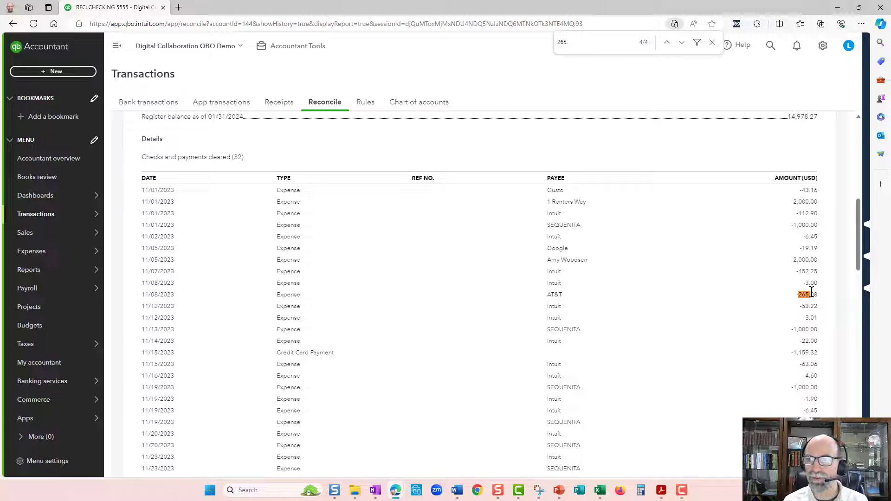
{"action": "scroll", "coordinate": [650, 308], "scroll_direction": "up", "scroll_amount": 10}
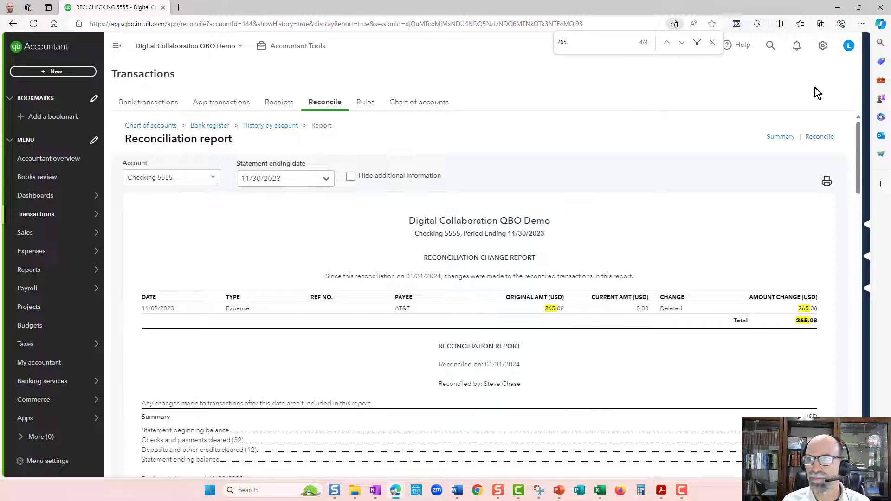
{"action": "left_click", "coordinate": [828, 140]}
{"action": "left_click", "coordinate": [822, 45]}
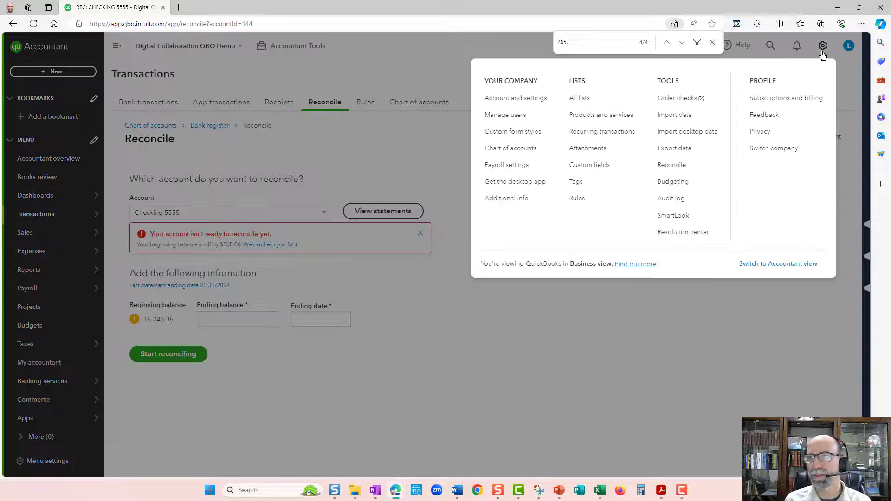
{"action": "left_click", "coordinate": [700, 166]}
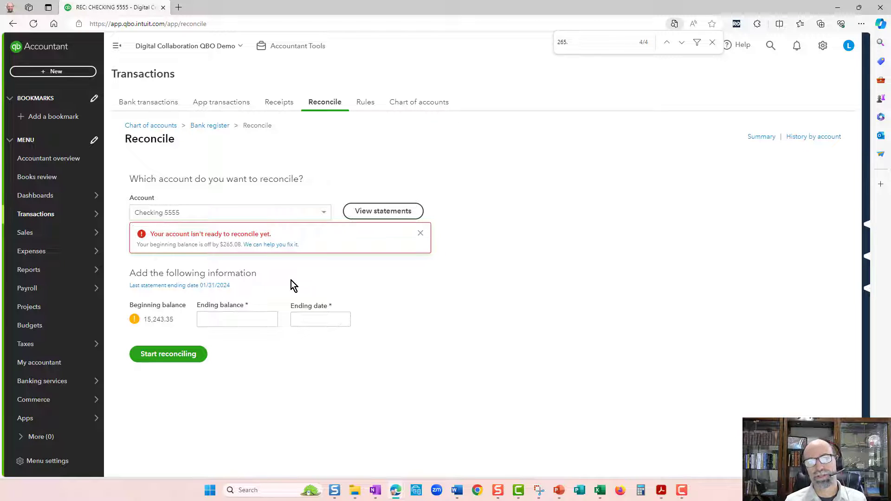
Step: Open 'We can help you fix it' to see the deleted 265.08 expense causing the discrepancy
{"action": "left_click", "coordinate": [276, 245]}
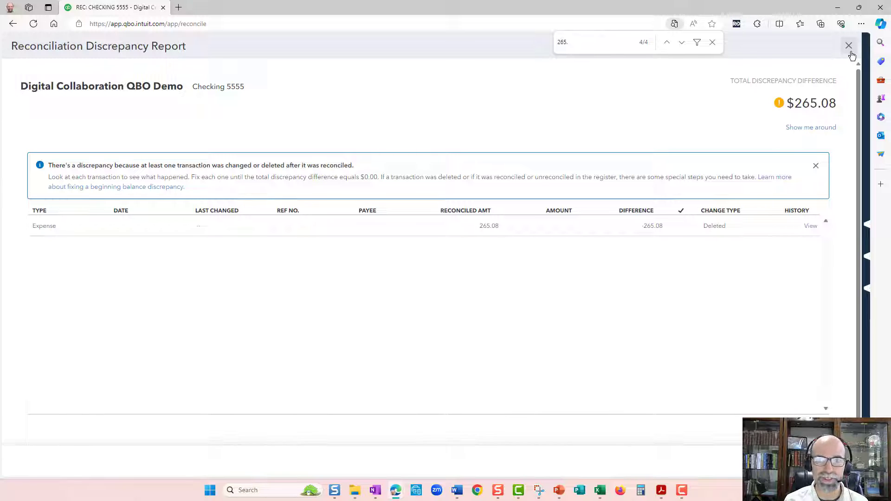
Step: Close the discrepancy report and open the Checking 5555 History by account view
{"action": "left_click", "coordinate": [849, 45]}
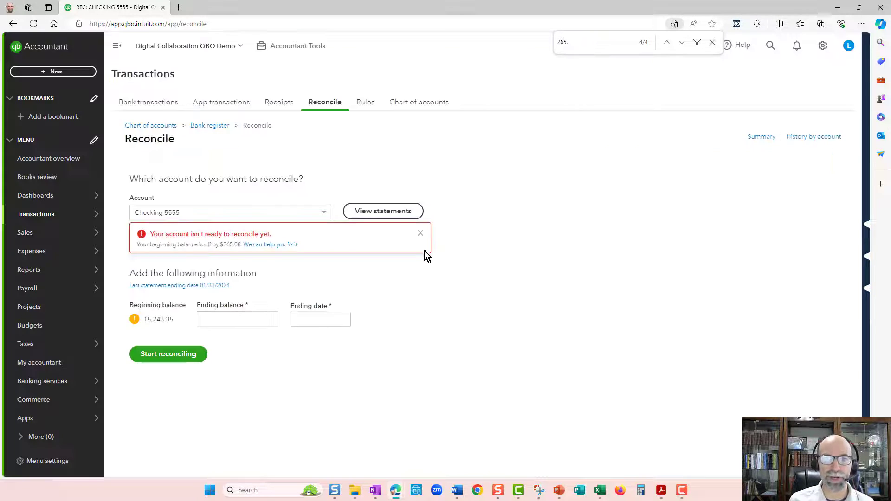
{"action": "left_click", "coordinate": [820, 137]}
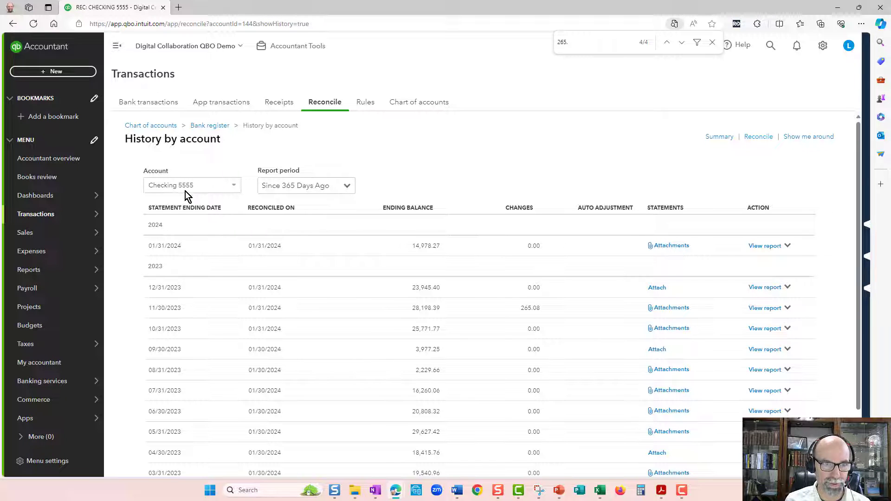
Step: Add the 11/08/2023 AT&T $265.08 transaction from the Checking 5555 bank feed
{"action": "mouse_move", "coordinate": [76, 214]}
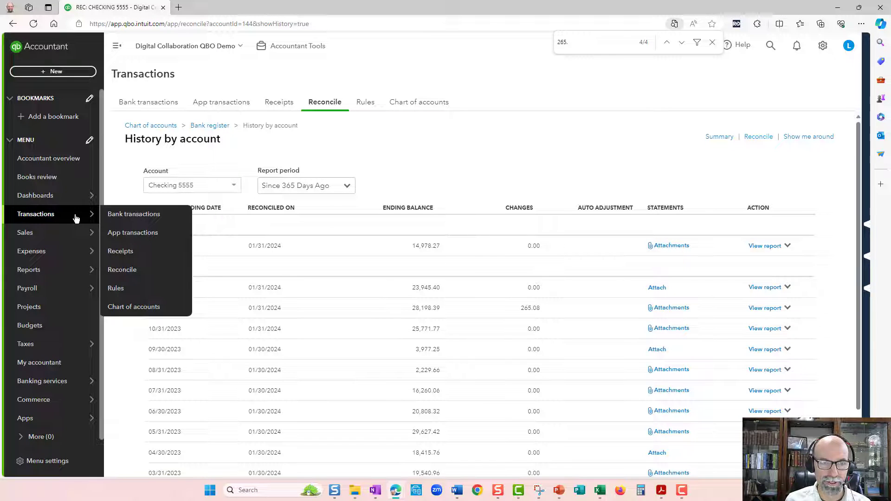
{"action": "left_click", "coordinate": [132, 216]}
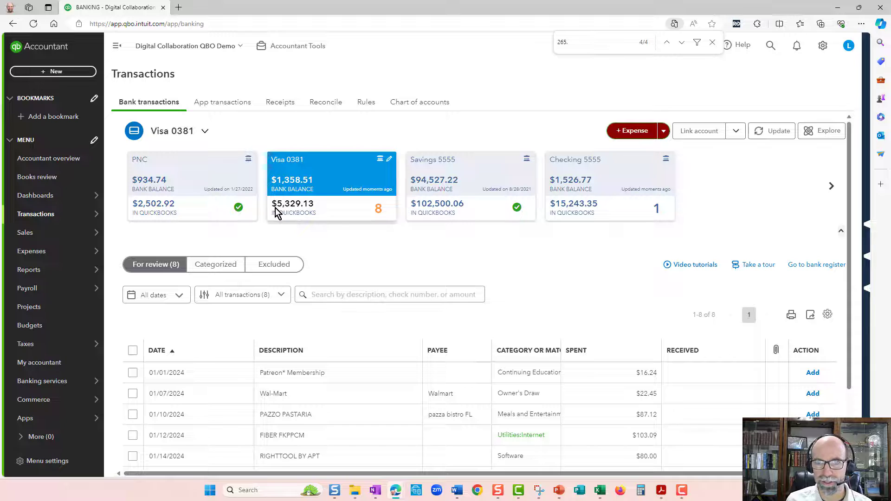
{"action": "left_click", "coordinate": [584, 191]}
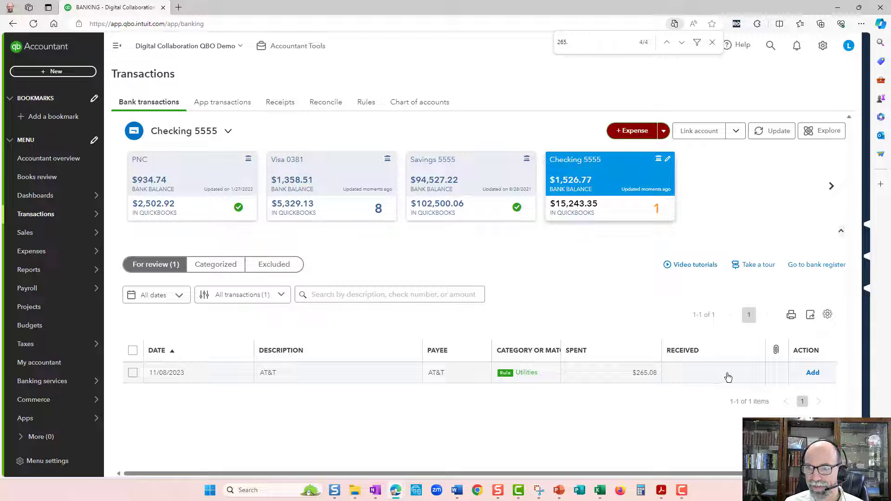
{"action": "left_click", "coordinate": [812, 373]}
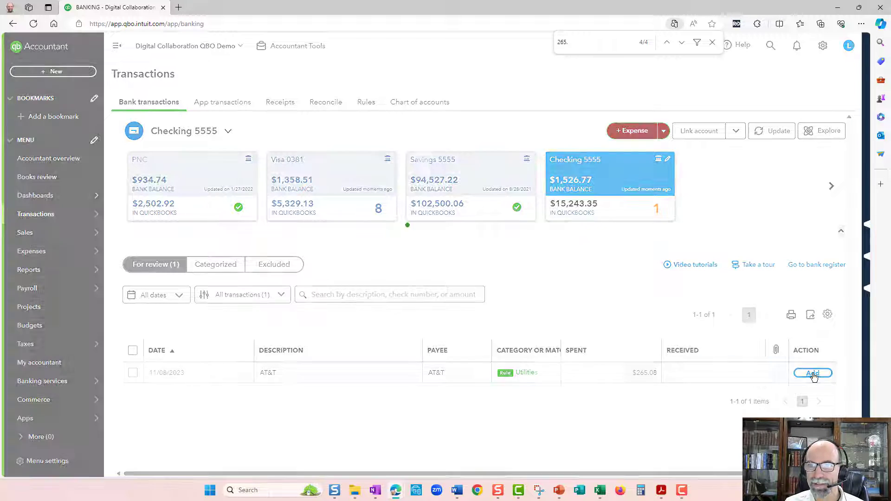
Step: Open the Checking 5555 register filtered to Not Reconciled transactions
{"action": "left_click", "coordinate": [817, 264]}
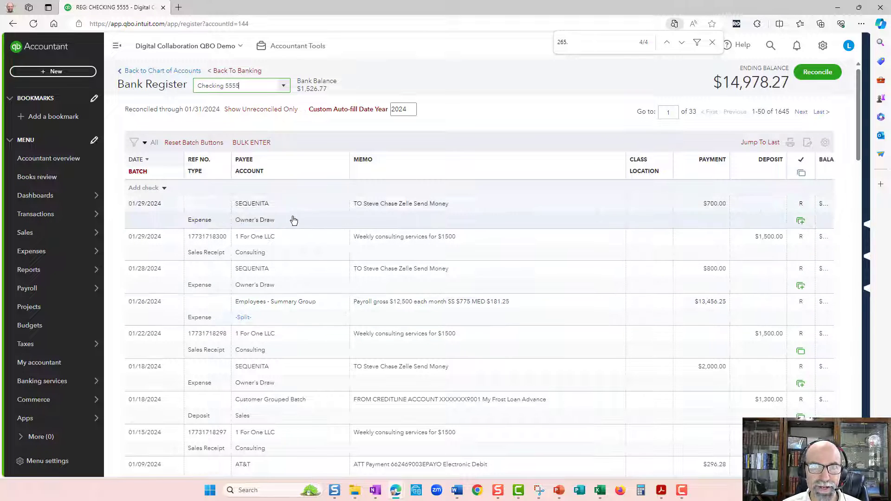
{"action": "left_click", "coordinate": [134, 143]}
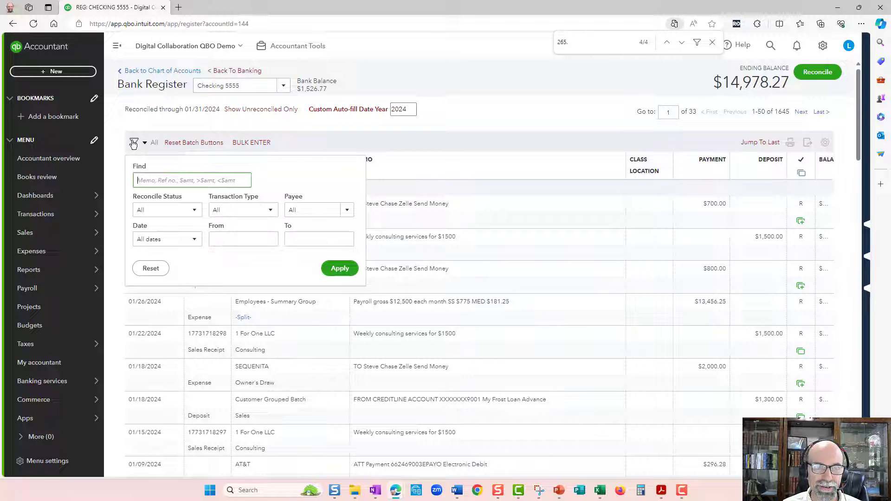
{"action": "left_click", "coordinate": [177, 214]}
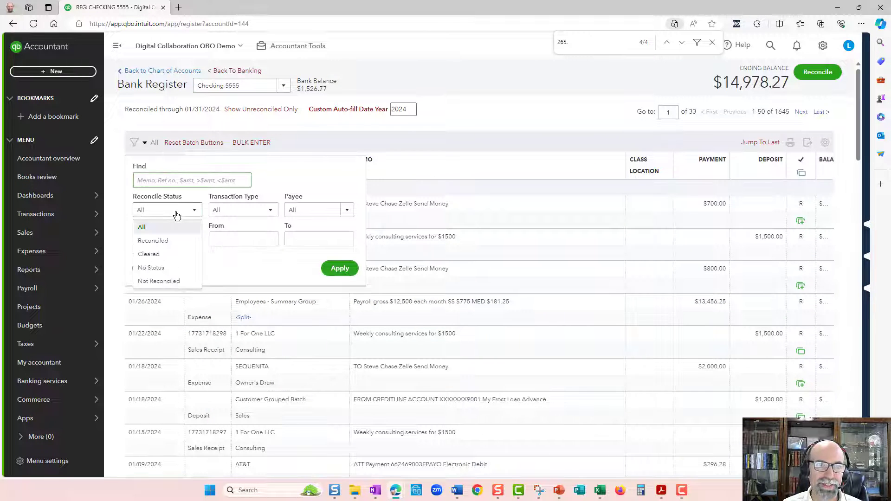
{"action": "left_click", "coordinate": [178, 280]}
{"action": "left_click", "coordinate": [338, 269]}
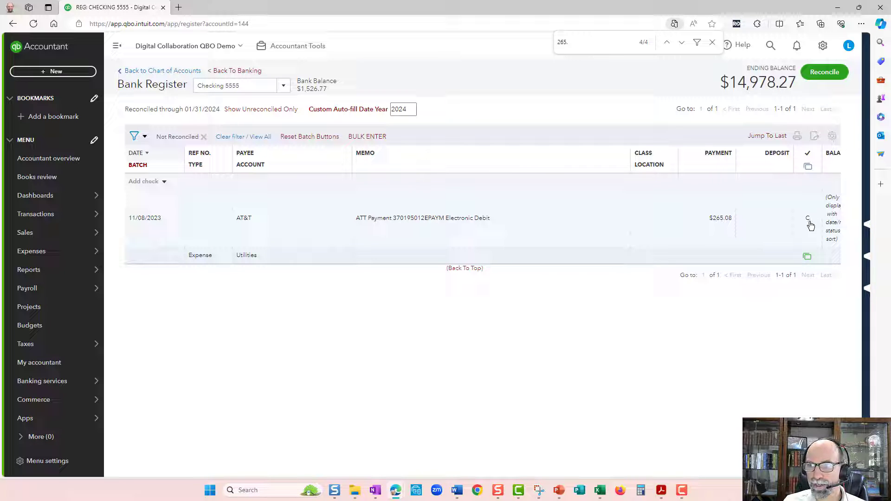
Step: Change the AT&T $265.08 expense status to R and save, confirming both prompts
{"action": "left_click", "coordinate": [810, 225]}
{"action": "left_click", "coordinate": [809, 195]}
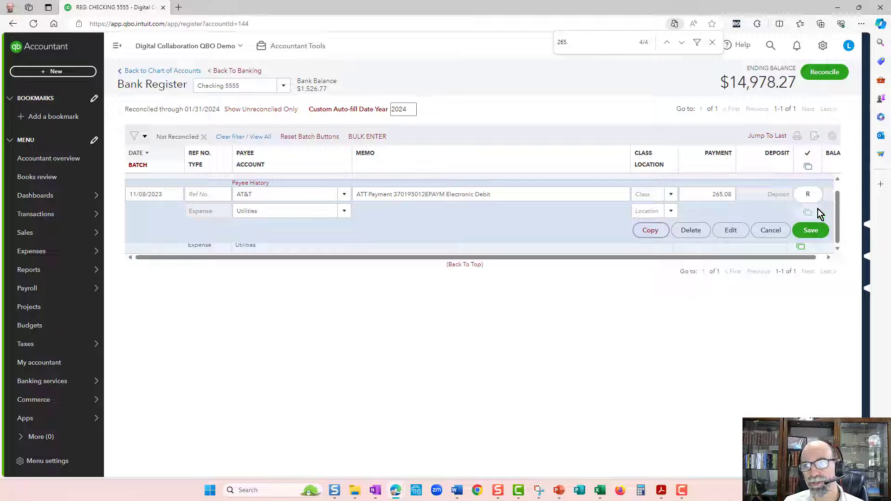
{"action": "left_click", "coordinate": [809, 231]}
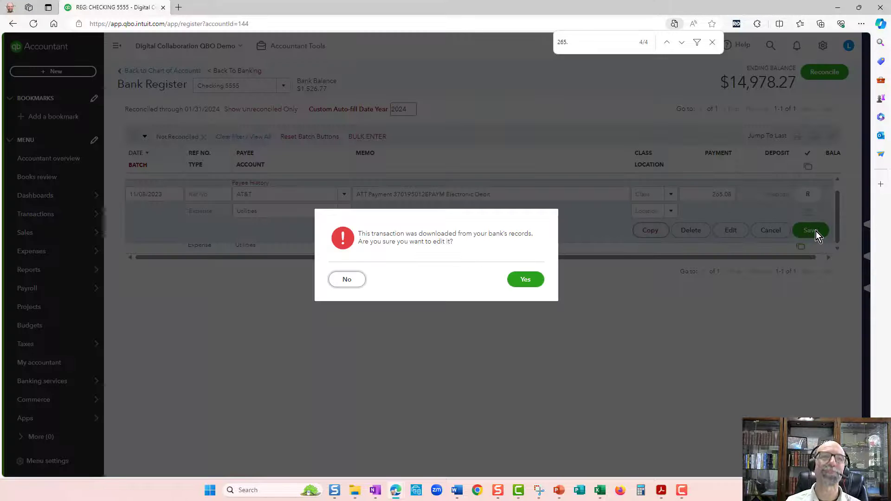
{"action": "left_click", "coordinate": [525, 280]}
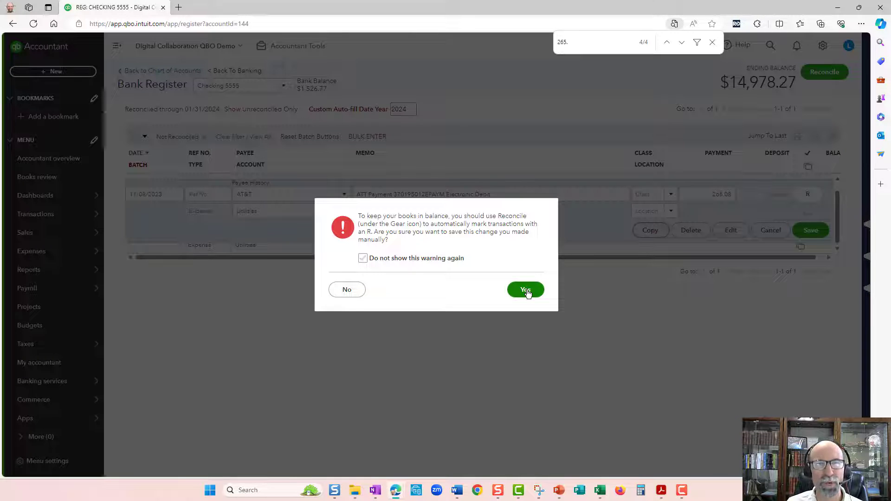
{"action": "left_click", "coordinate": [525, 290]}
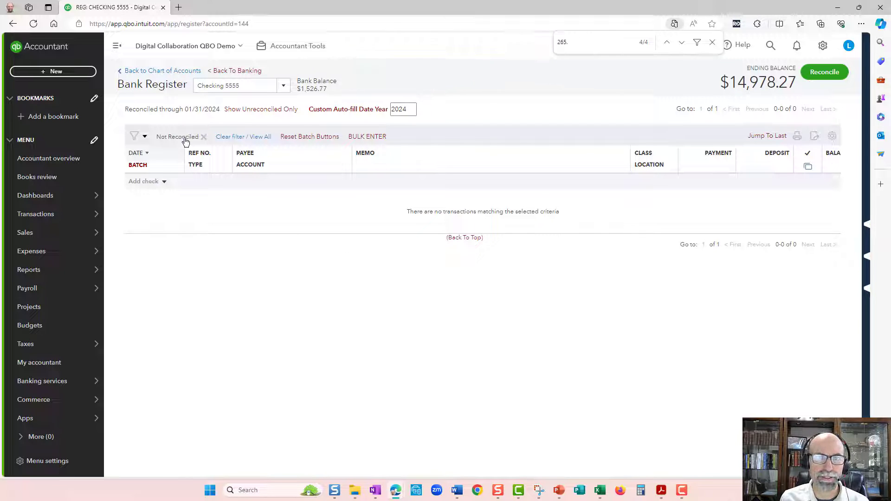
Step: Remove the Not Reconciled filter from the Checking 5555 register
{"action": "left_click", "coordinate": [203, 137]}
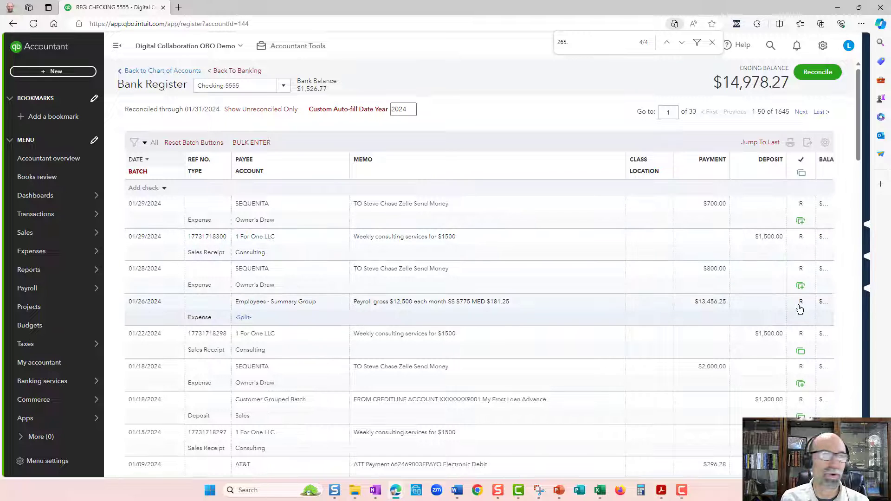
{"action": "scroll", "coordinate": [797, 348], "scroll_direction": "down", "scroll_amount": 3}
{"action": "scroll", "coordinate": [797, 349], "scroll_direction": "up", "scroll_amount": 2}
{"action": "scroll", "coordinate": [797, 348], "scroll_direction": "up", "scroll_amount": 1}
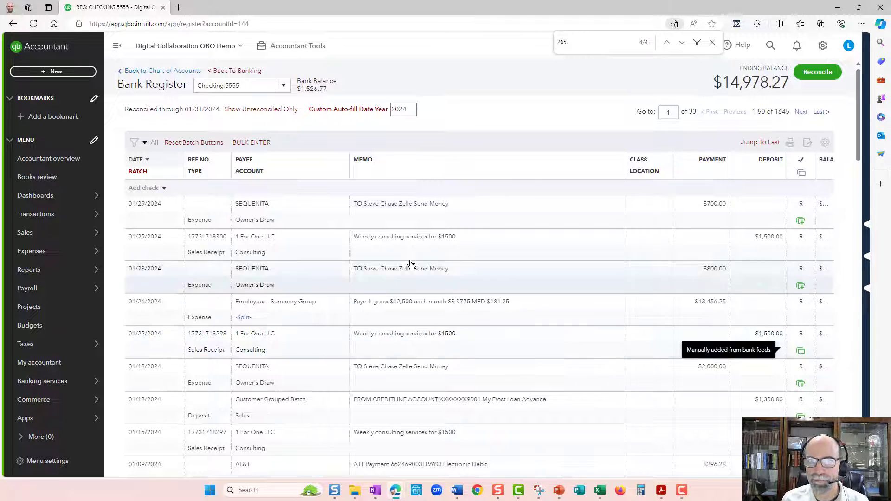
Step: Go to Reconcile and choose Checking 5555, showing its 14,978.27 beginning balance
{"action": "left_click", "coordinate": [822, 45]}
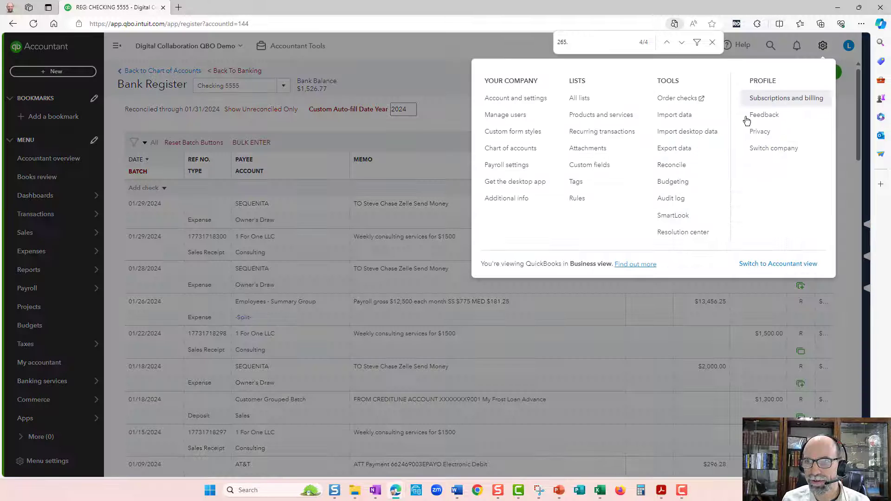
{"action": "left_click", "coordinate": [708, 166]}
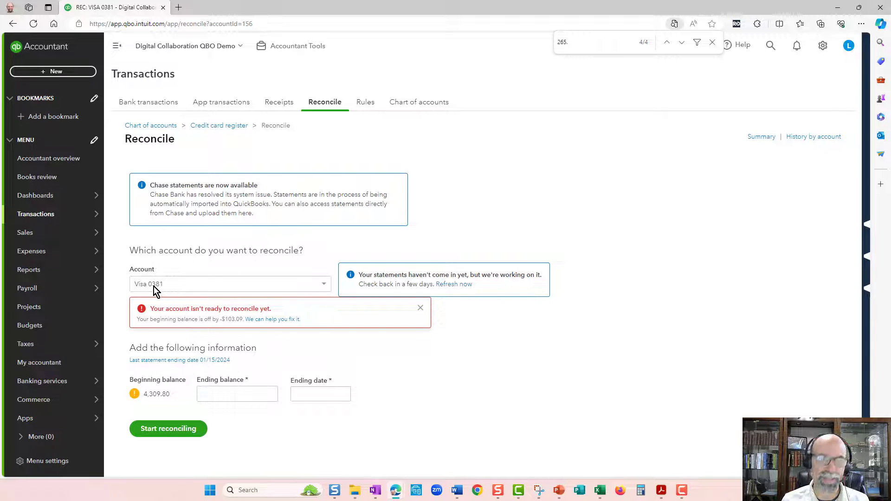
{"action": "left_click", "coordinate": [316, 286]}
{"action": "scroll", "coordinate": [311, 325], "scroll_direction": "up", "scroll_amount": 5}
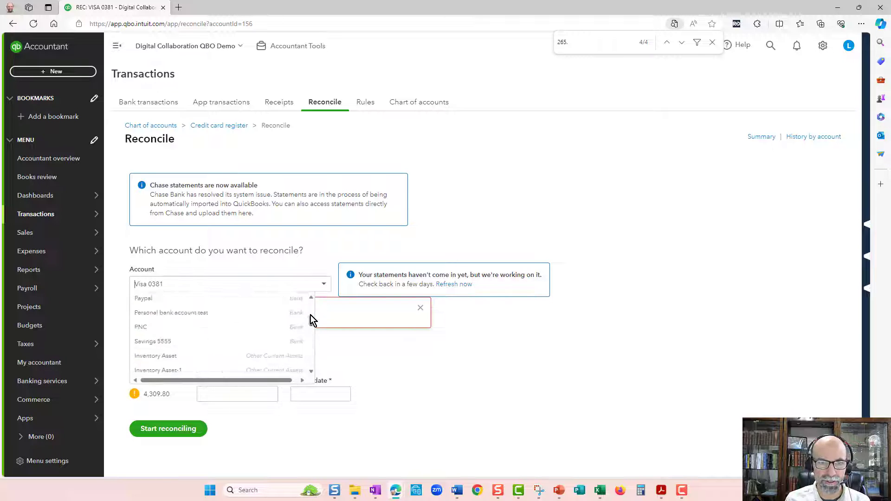
{"action": "left_click", "coordinate": [235, 343]}
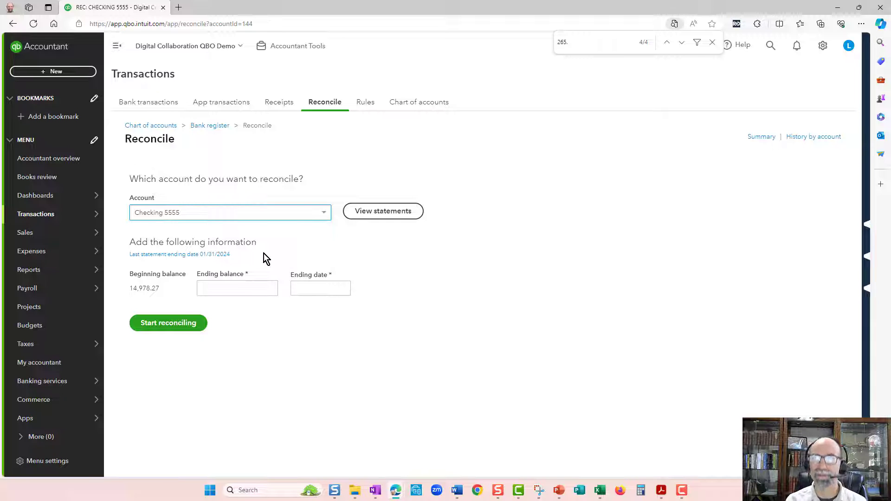
Step: From Checking 5555's reconciliation history, open the 11/30/2023 report behind the 265.08 change
{"action": "left_click", "coordinate": [807, 142]}
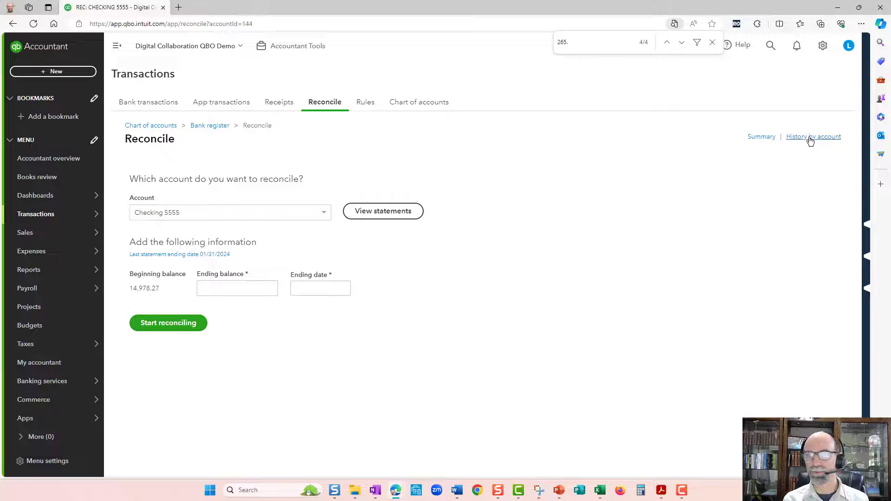
{"action": "left_click", "coordinate": [810, 138]}
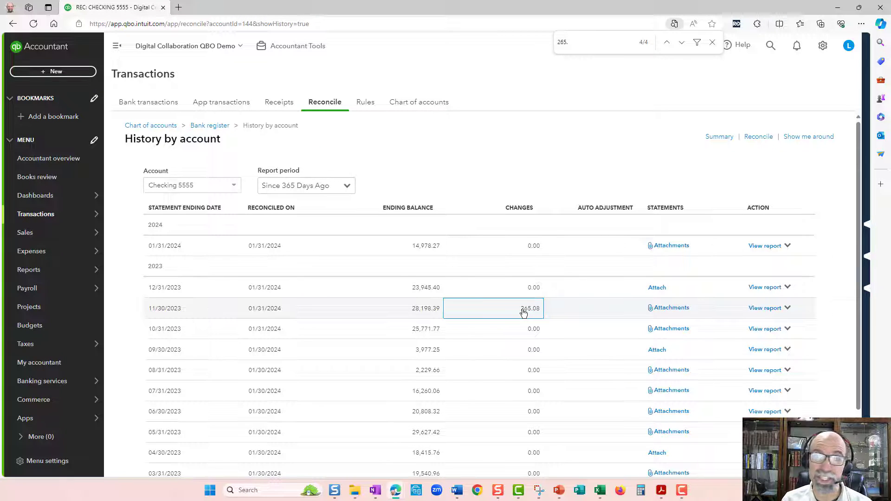
{"action": "left_click", "coordinate": [523, 312]}
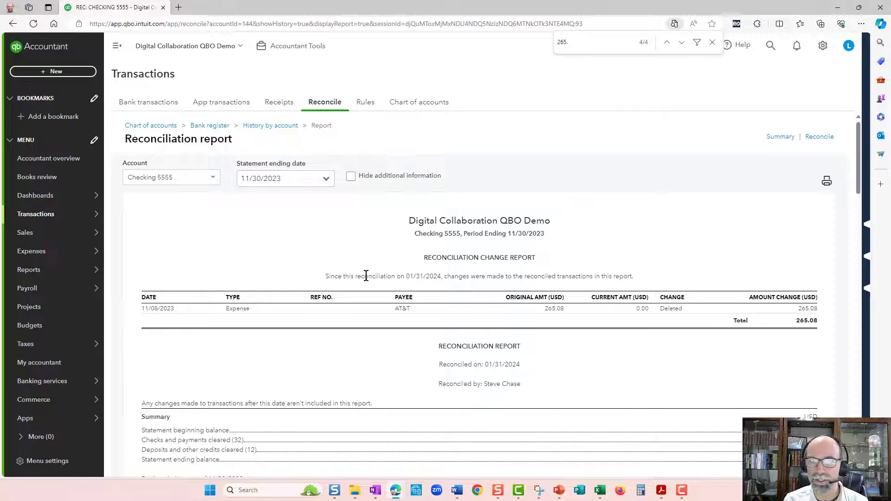
Step: Switch the report to Visa 0381, check the deleted 103.09 line, then return to reconciling
{"action": "left_click", "coordinate": [190, 178]}
{"action": "scroll", "coordinate": [209, 226], "scroll_direction": "down", "scroll_amount": 2}
{"action": "scroll", "coordinate": [211, 228], "scroll_direction": "down", "scroll_amount": 6}
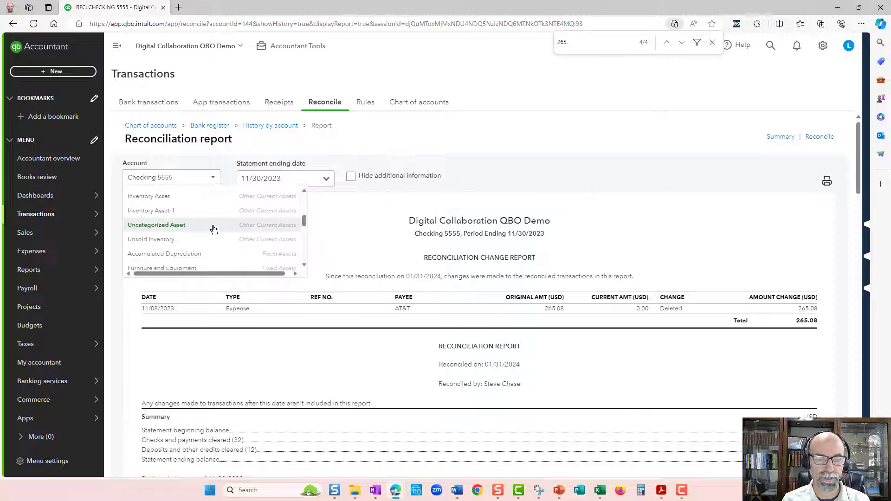
{"action": "scroll", "coordinate": [212, 232], "scroll_direction": "down", "scroll_amount": 2}
{"action": "key", "text": "Escape"}
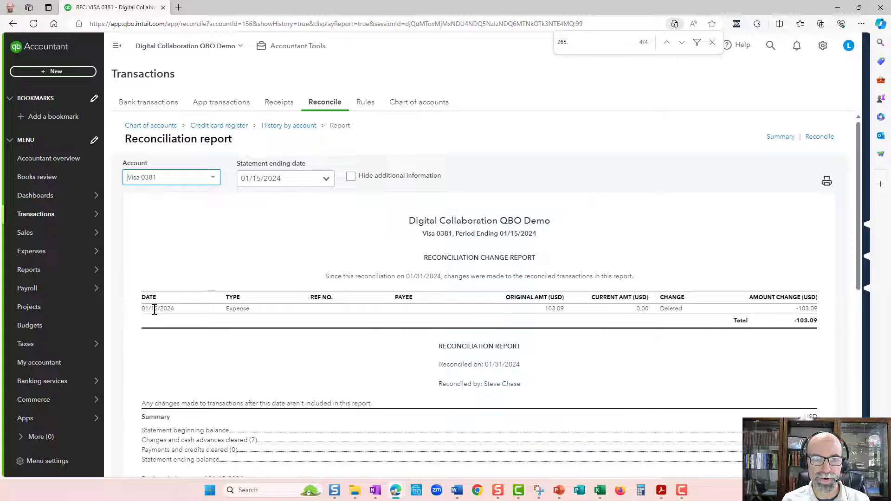
{"action": "left_click_drag", "start_coordinate": [546, 309], "coordinate": [566, 307]}
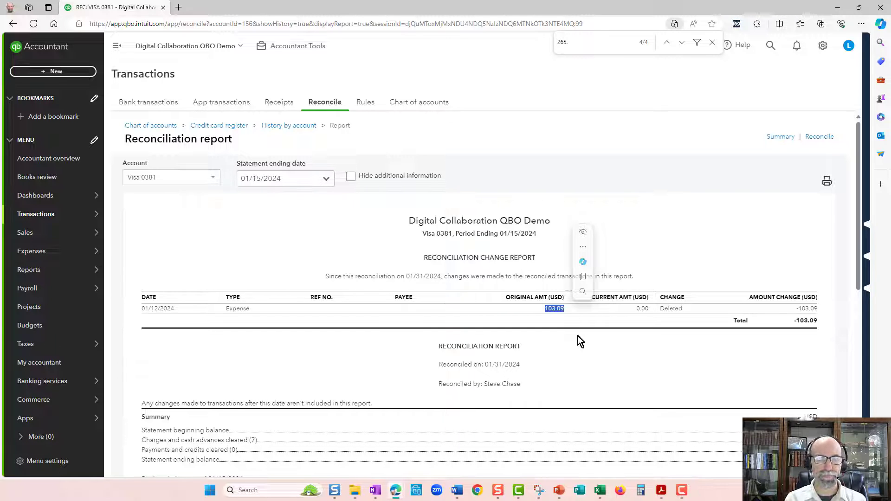
{"action": "left_click", "coordinate": [821, 137]}
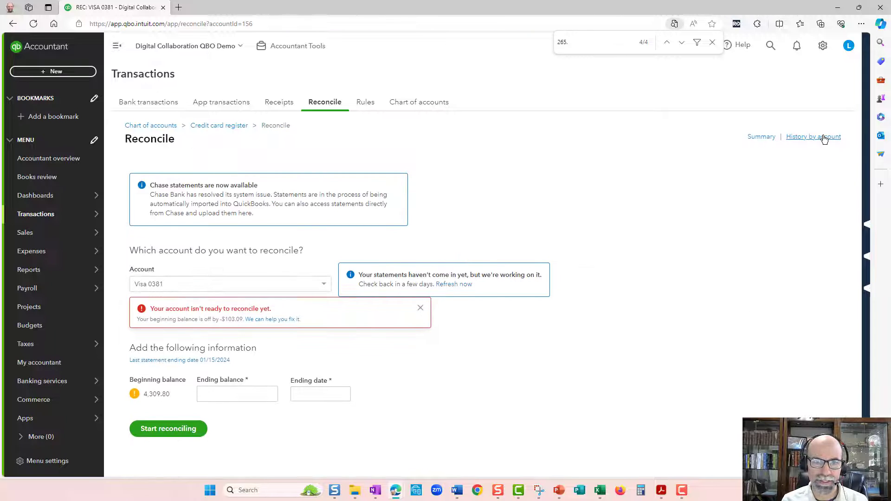
Step: Use the red warning's fix-it help to reach the deleted 103.09 expense's history
{"action": "left_click", "coordinate": [277, 320]}
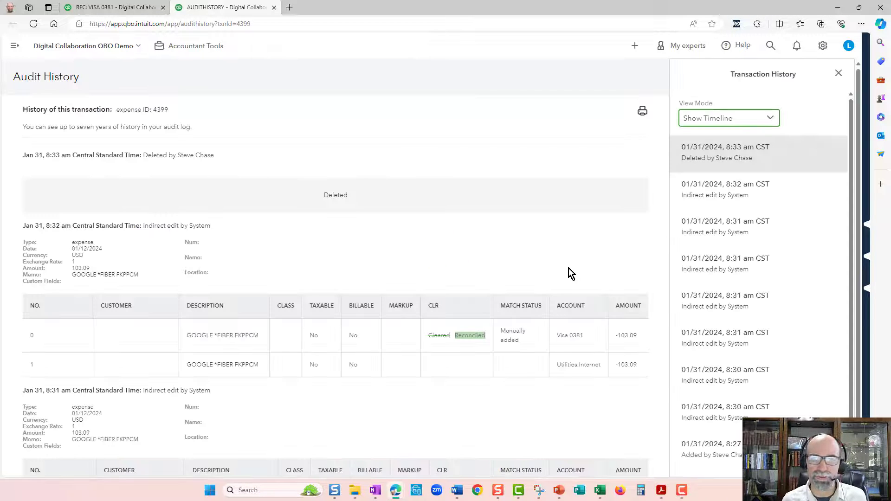
Step: Review the deleted expense's audit entries and close the Transaction History side panel
{"action": "scroll", "coordinate": [345, 279], "scroll_direction": "down", "scroll_amount": 15}
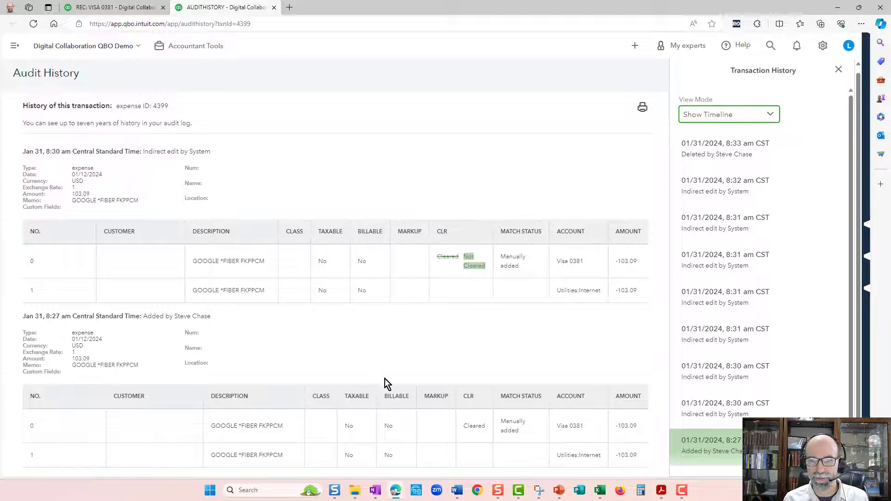
{"action": "scroll", "coordinate": [464, 270], "scroll_direction": "up", "scroll_amount": 8}
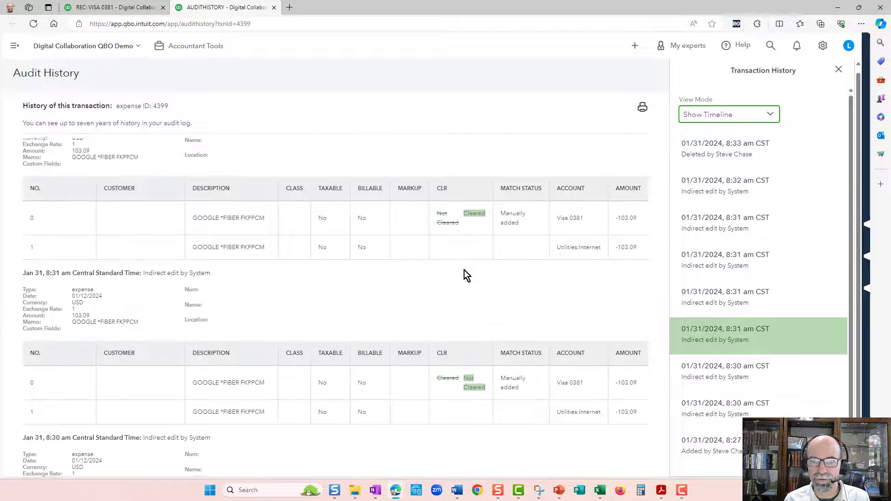
{"action": "scroll", "coordinate": [464, 270], "scroll_direction": "up", "scroll_amount": 5}
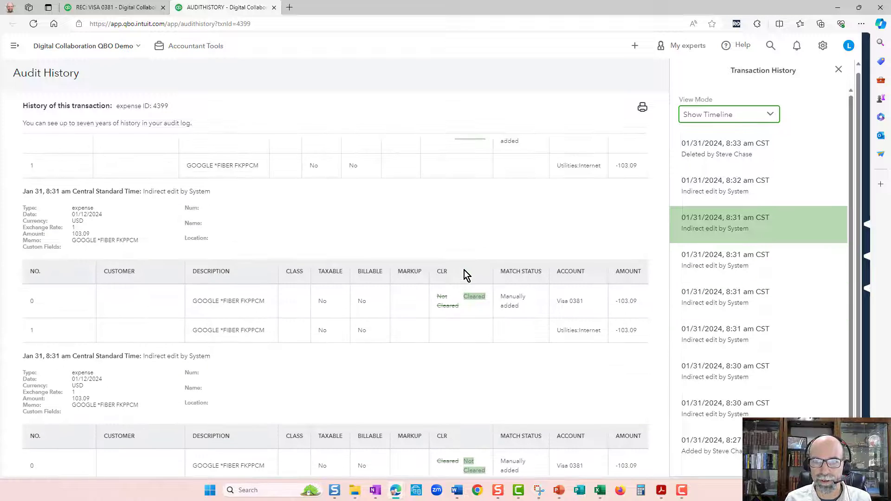
{"action": "scroll", "coordinate": [464, 270], "scroll_direction": "up", "scroll_amount": 1}
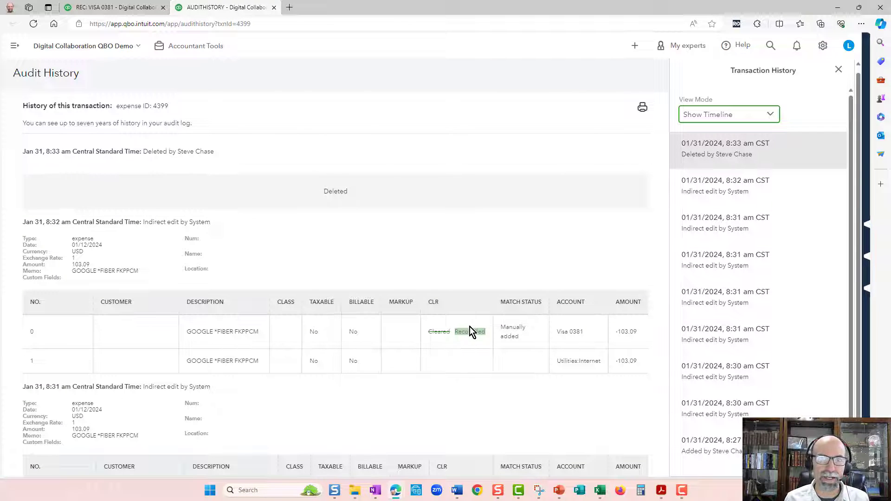
{"action": "double_click", "coordinate": [330, 198]}
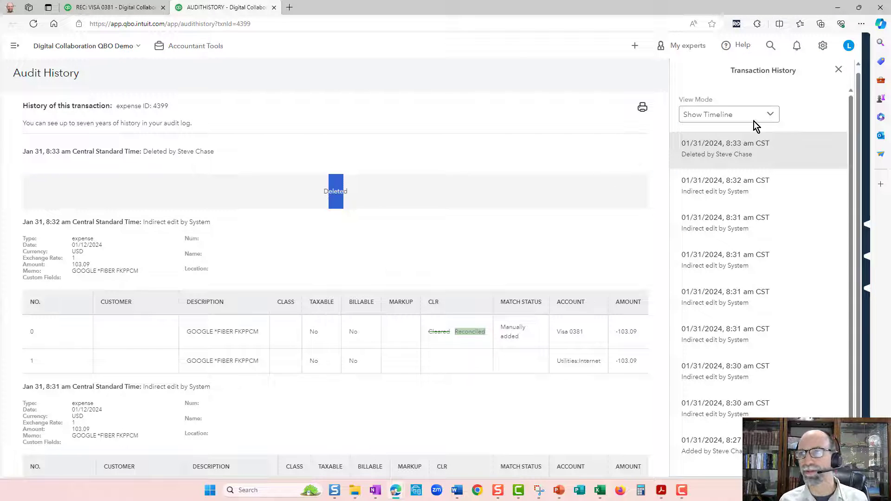
{"action": "left_click", "coordinate": [838, 69]}
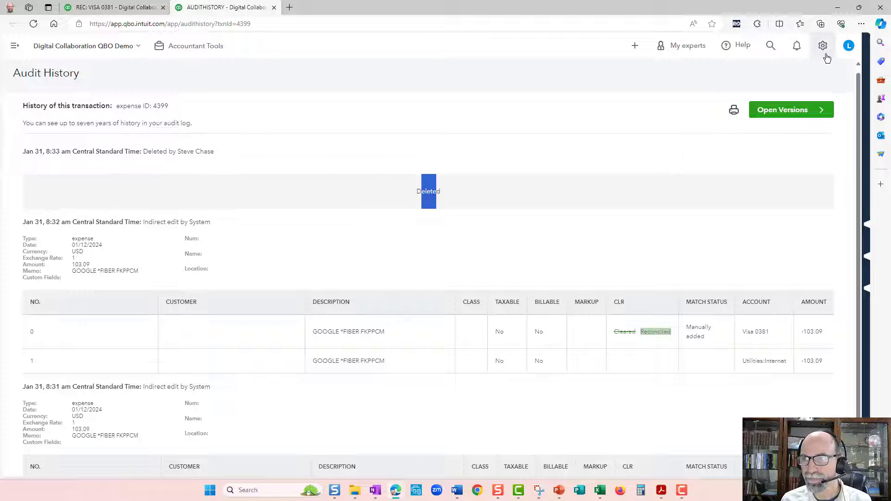
Step: Open the Audit log and limit Date Changed to Last Seven Years
{"action": "left_click", "coordinate": [822, 46]}
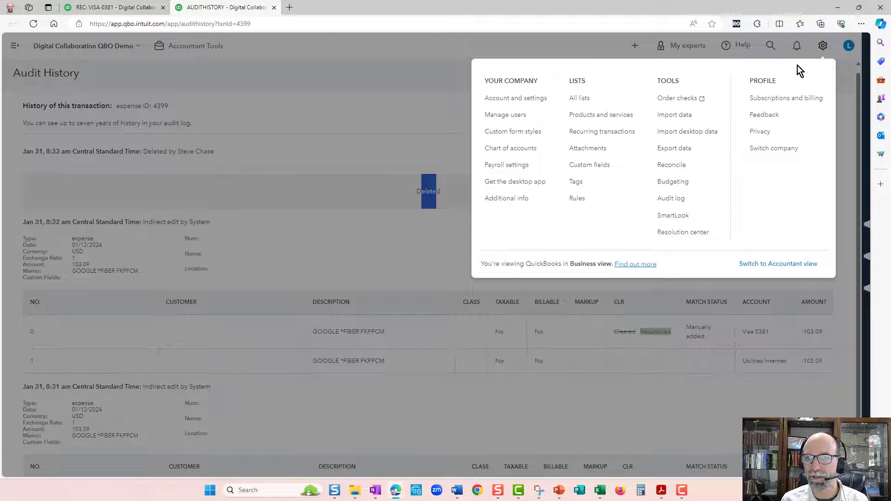
{"action": "left_click", "coordinate": [678, 198]}
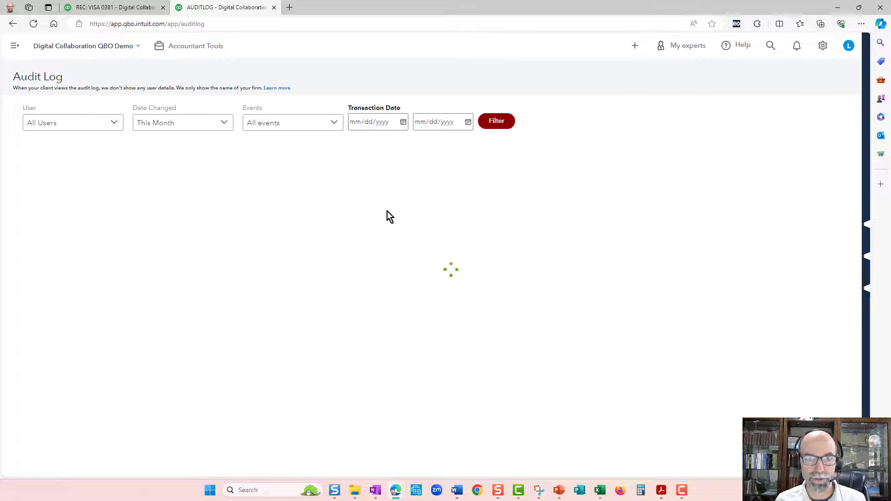
{"action": "left_click", "coordinate": [310, 128]}
{"action": "scroll", "coordinate": [312, 200], "scroll_direction": "down", "scroll_amount": 3}
{"action": "left_click", "coordinate": [172, 126]}
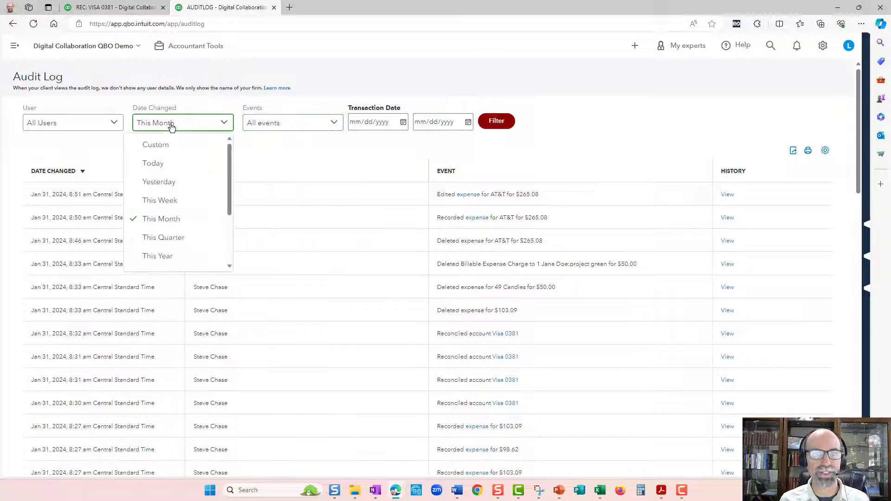
{"action": "scroll", "coordinate": [172, 167], "scroll_direction": "down", "scroll_amount": 3}
{"action": "left_click", "coordinate": [170, 262]}
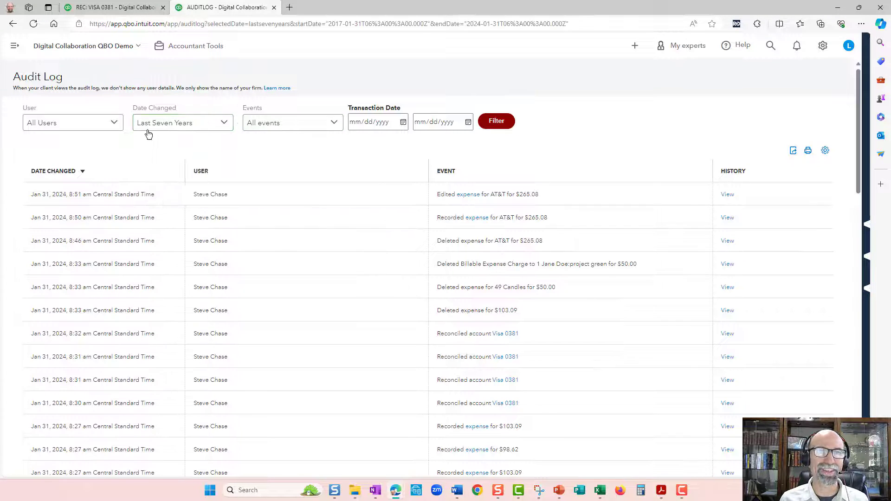
Step: Filter events to Deleted/Voided transactions and sort by Date Changed, newest first
{"action": "left_click", "coordinate": [324, 128]}
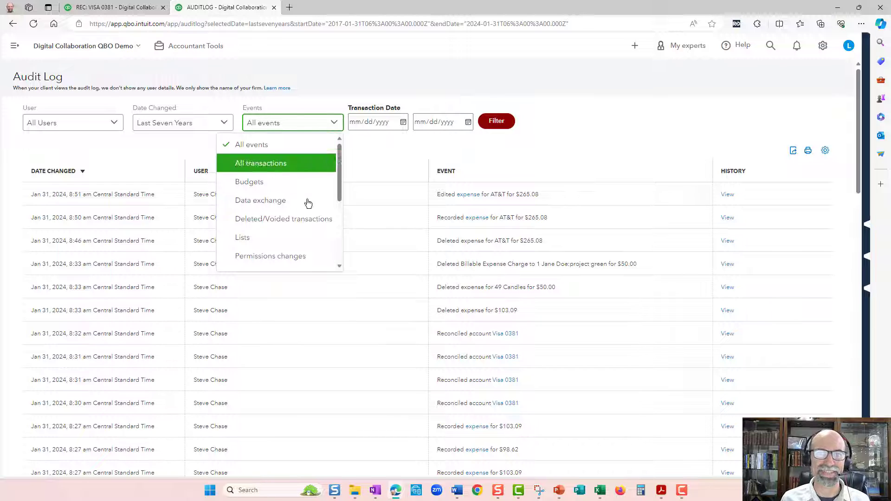
{"action": "left_click", "coordinate": [297, 220]}
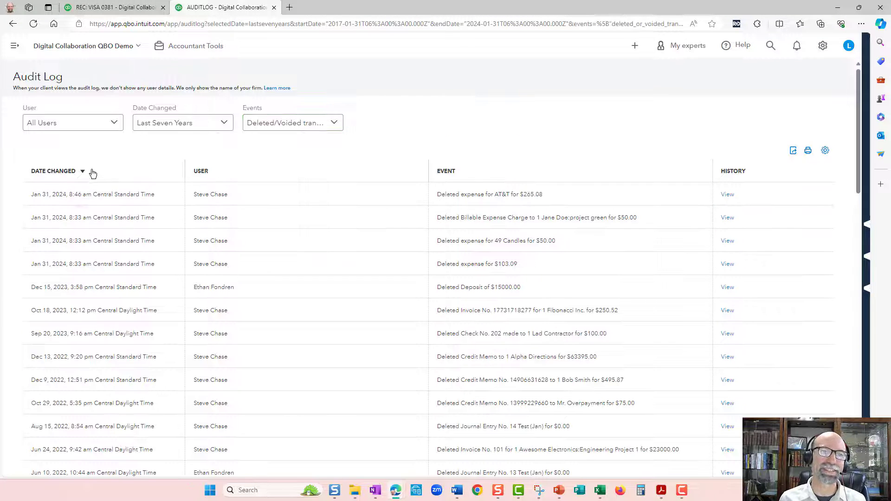
{"action": "left_click", "coordinate": [91, 173]}
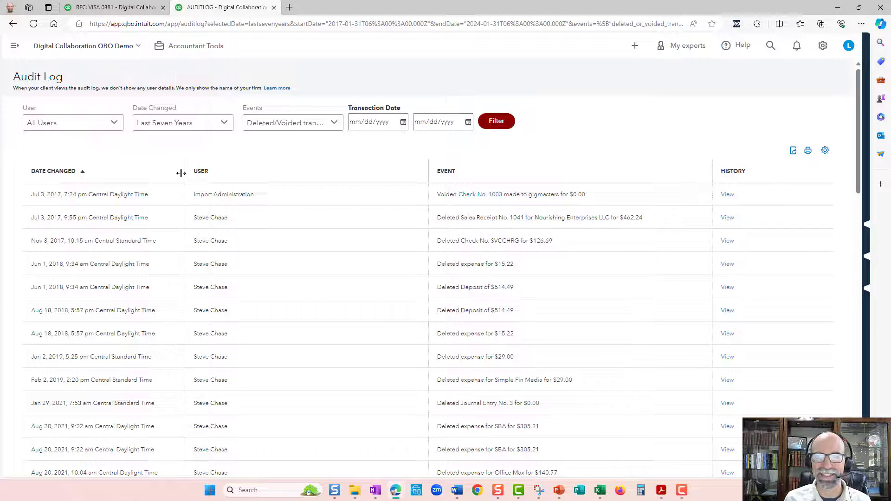
{"action": "scroll", "coordinate": [70, 289], "scroll_direction": "down", "scroll_amount": 3}
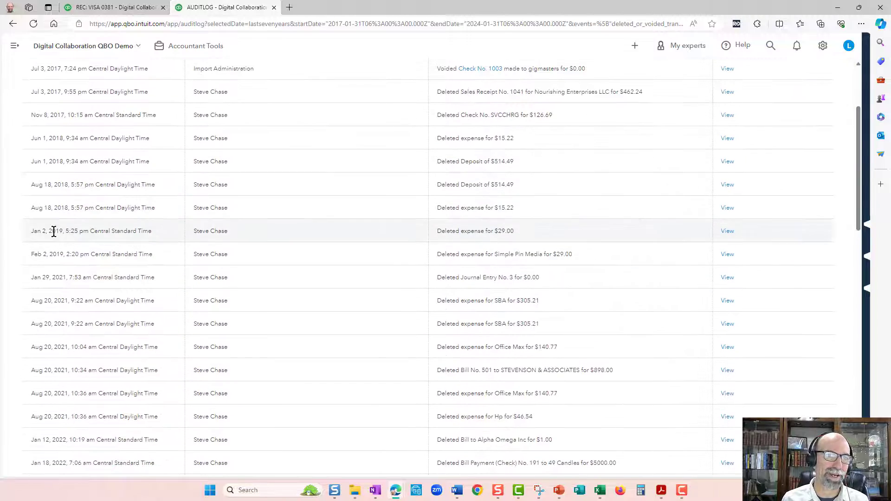
{"action": "scroll", "coordinate": [54, 205], "scroll_direction": "up", "scroll_amount": 3}
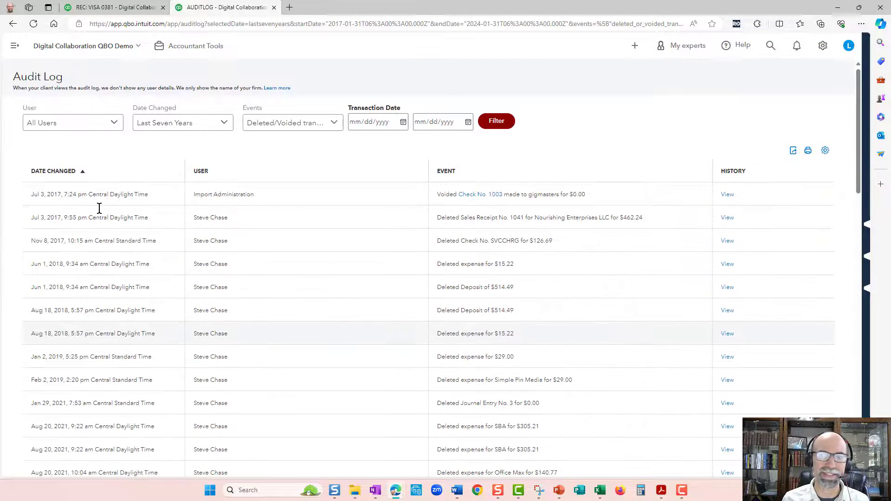
{"action": "left_click", "coordinate": [66, 172]}
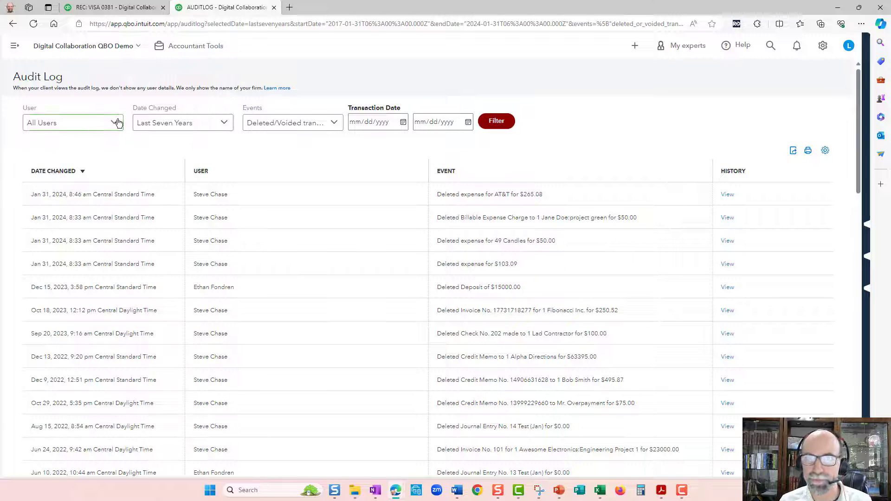
Step: Close the Visa 0381 discrepancy report after noting its 103.09 total, then go to Bank transactions
{"action": "left_click", "coordinate": [96, 12]}
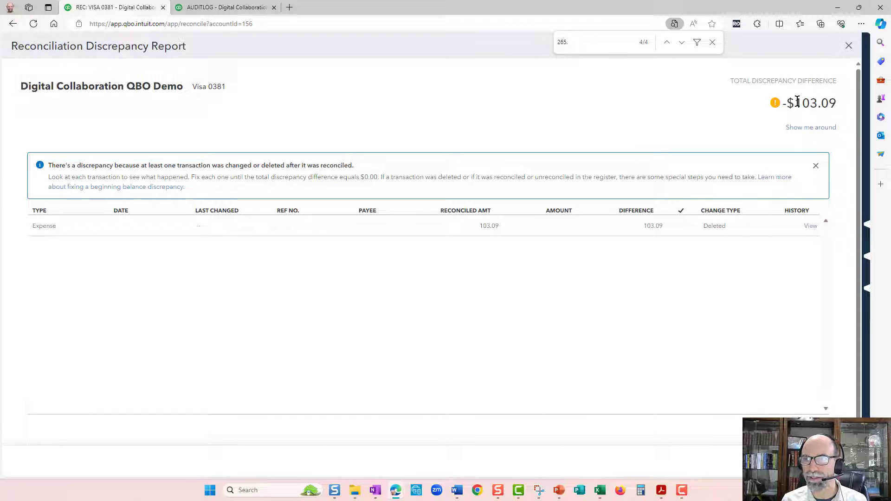
{"action": "left_click_drag", "start_coordinate": [794, 103], "coordinate": [837, 104]}
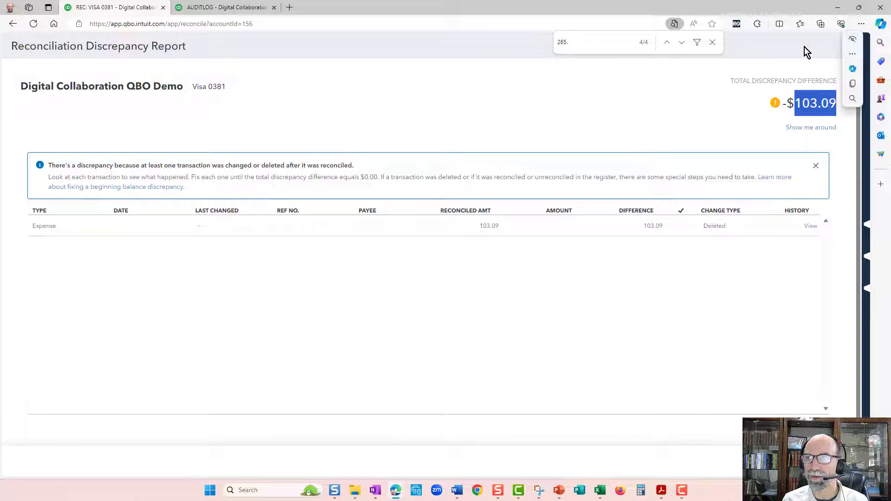
{"action": "left_click", "coordinate": [850, 46]}
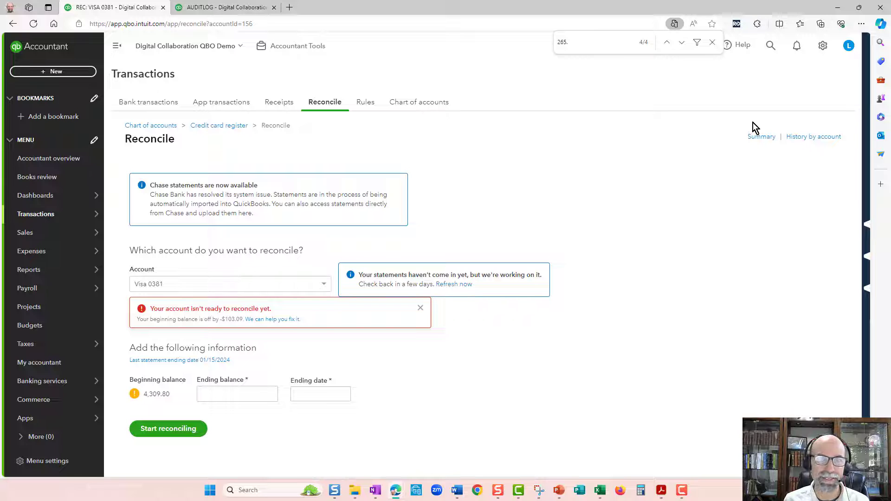
{"action": "mouse_move", "coordinate": [30, 217]}
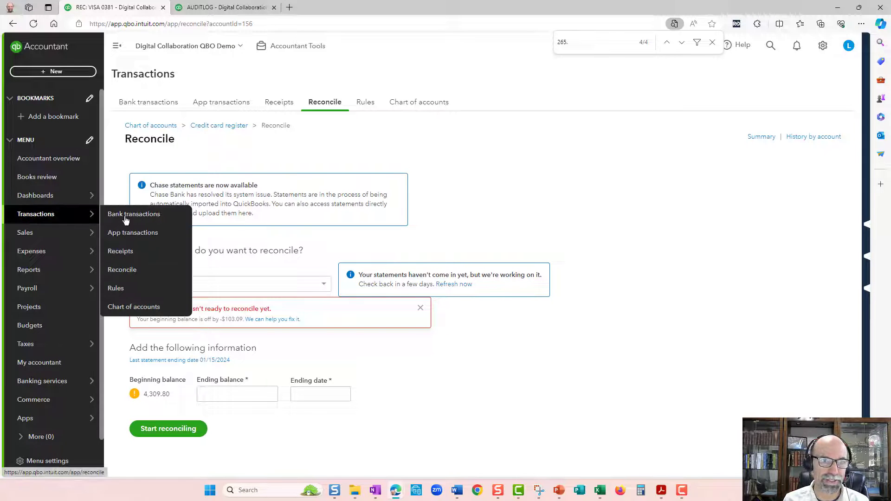
{"action": "left_click", "coordinate": [145, 219]}
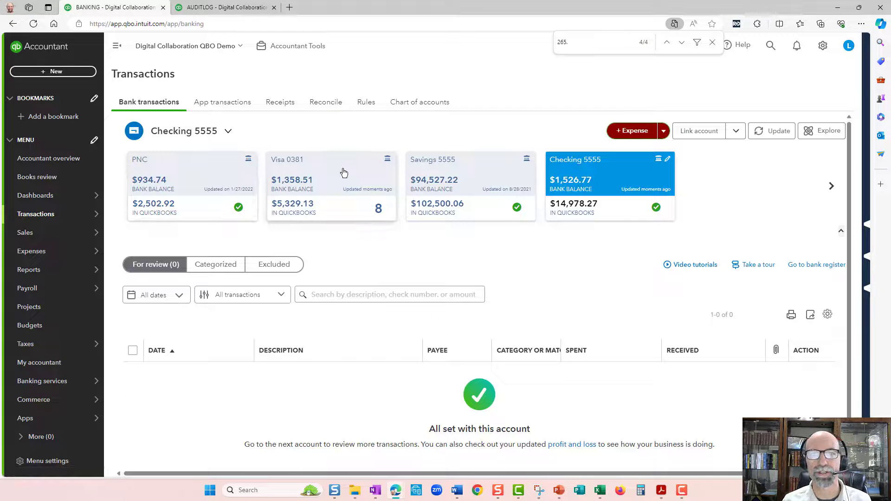
{"action": "left_click", "coordinate": [344, 172]}
{"action": "scroll", "coordinate": [332, 197], "scroll_direction": "down", "scroll_amount": 2}
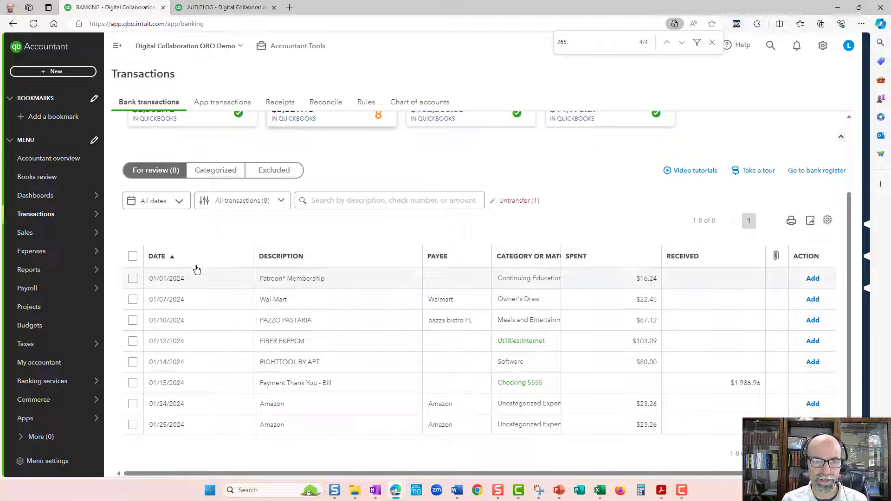
{"action": "left_click", "coordinate": [504, 343]}
{"action": "left_click", "coordinate": [227, 253]}
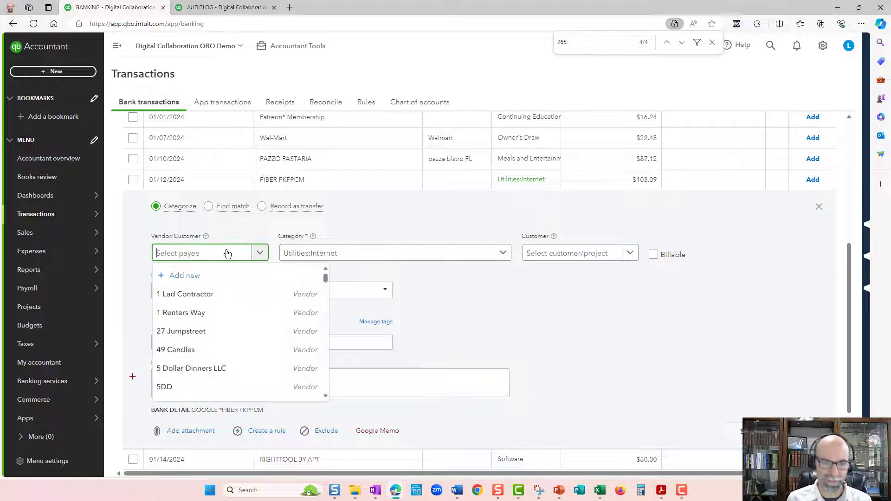
{"action": "type", "text": "goog"}
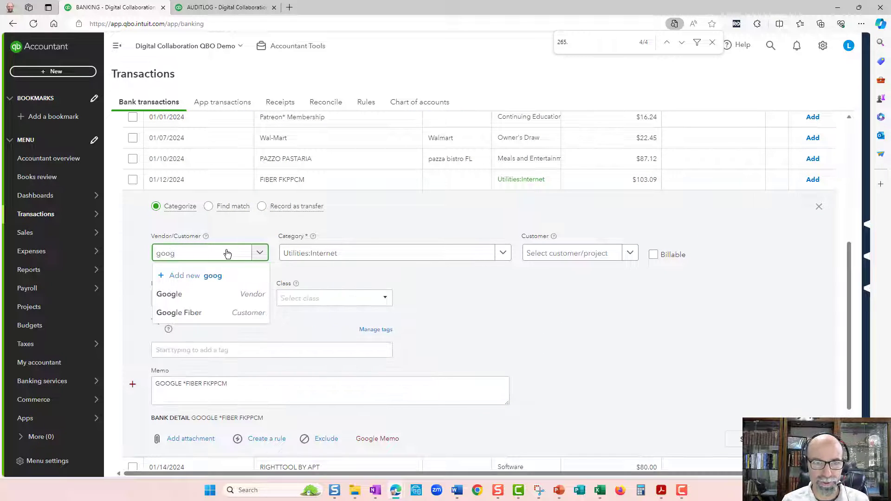
{"action": "left_click", "coordinate": [213, 295]}
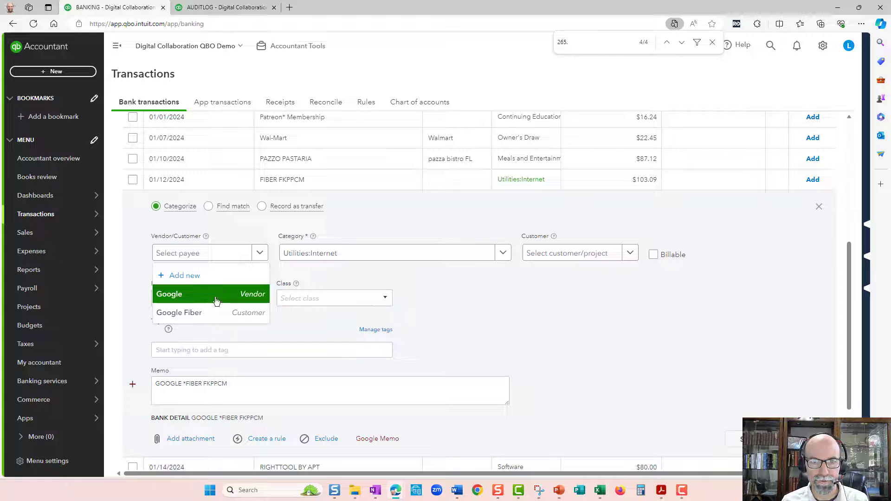
{"action": "left_click", "coordinate": [819, 183]}
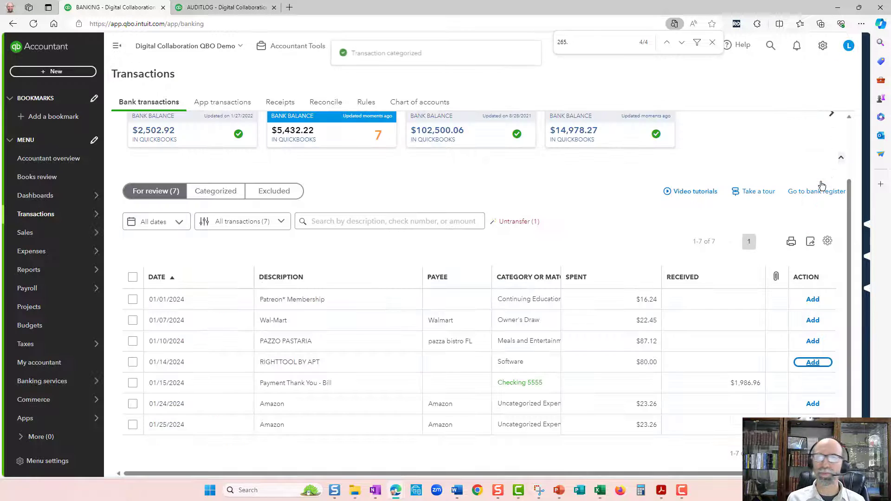
{"action": "scroll", "coordinate": [393, 176], "scroll_direction": "up", "scroll_amount": 1}
{"action": "scroll", "coordinate": [392, 177], "scroll_direction": "up", "scroll_amount": 1}
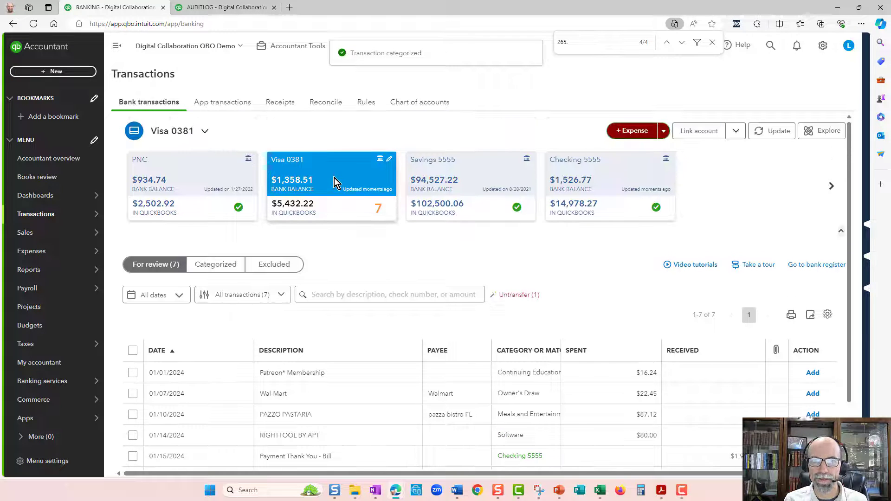
Step: Open the Visa 0381 register and locate the re-added 01/12/2024 Google $103.09 row
{"action": "left_click", "coordinate": [815, 265]}
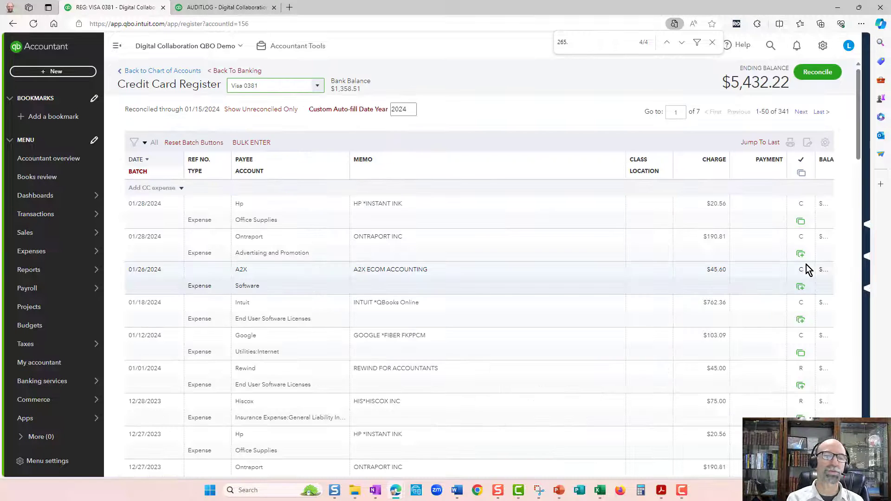
{"action": "left_click", "coordinate": [322, 87]}
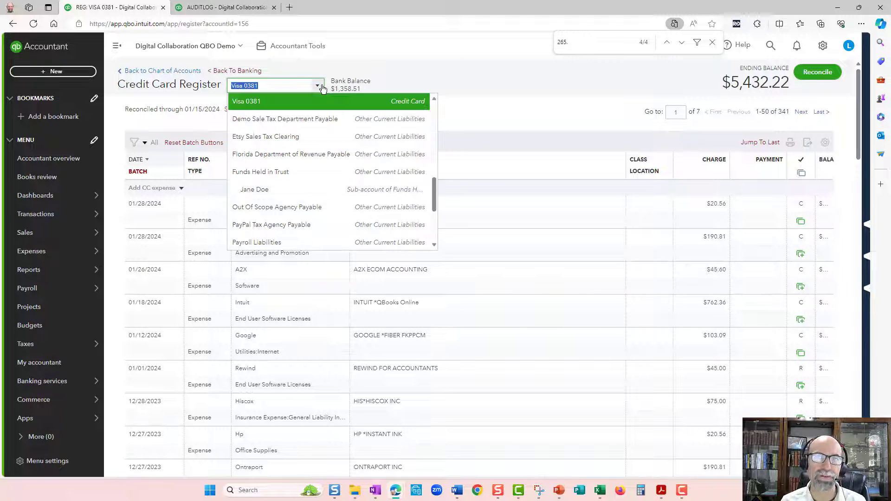
{"action": "left_click", "coordinate": [322, 108]}
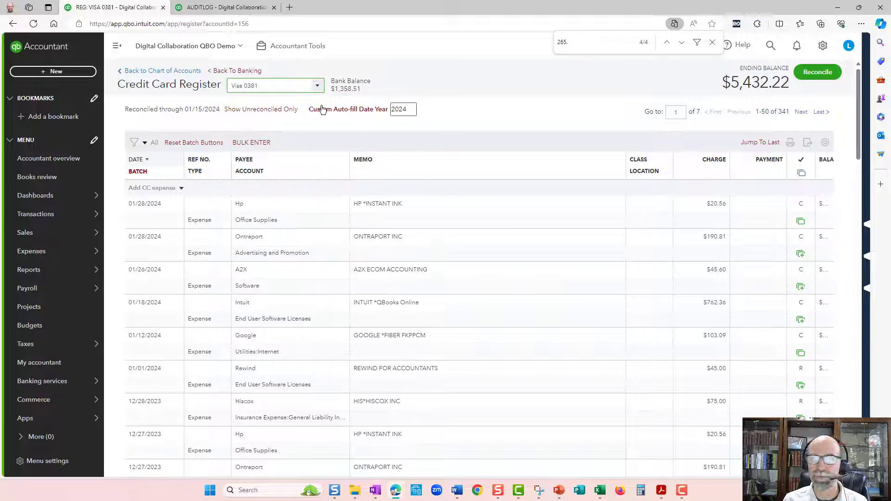
{"action": "scroll", "coordinate": [191, 258], "scroll_direction": "down", "scroll_amount": 4}
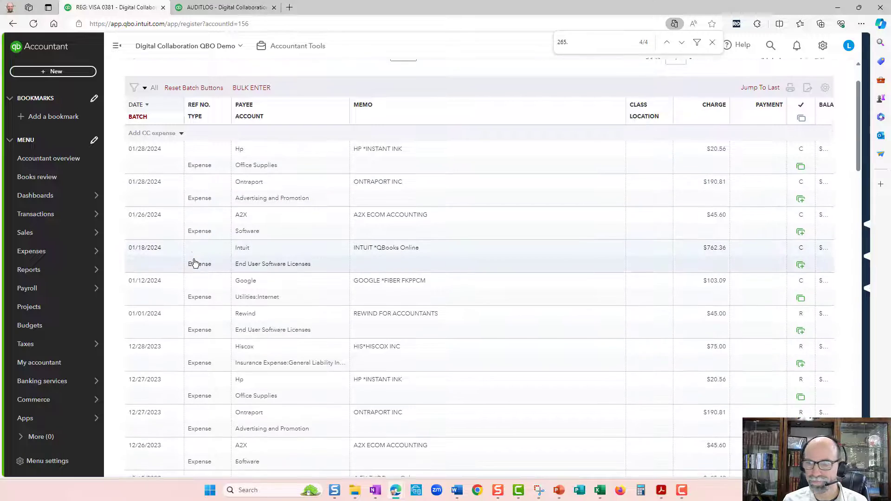
{"action": "scroll", "coordinate": [194, 262], "scroll_direction": "up", "scroll_amount": 5}
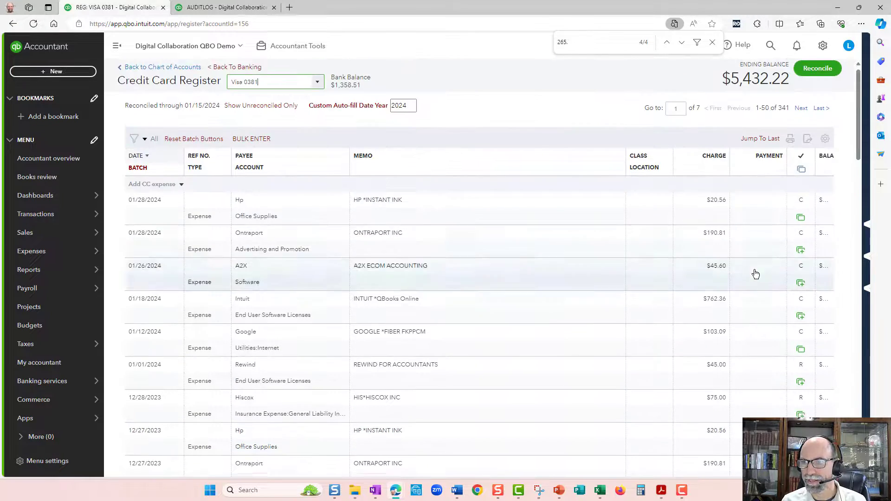
{"action": "scroll", "coordinate": [754, 269], "scroll_direction": "down", "scroll_amount": 6}
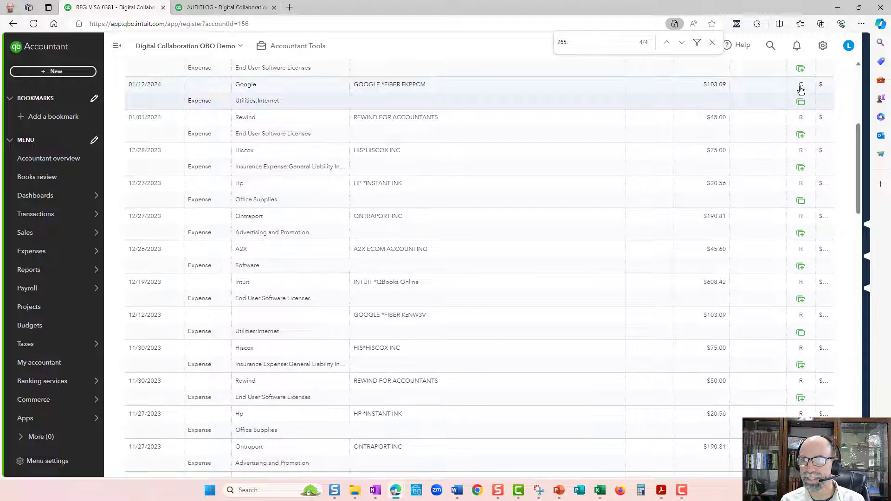
{"action": "mouse_move", "coordinate": [800, 90]}
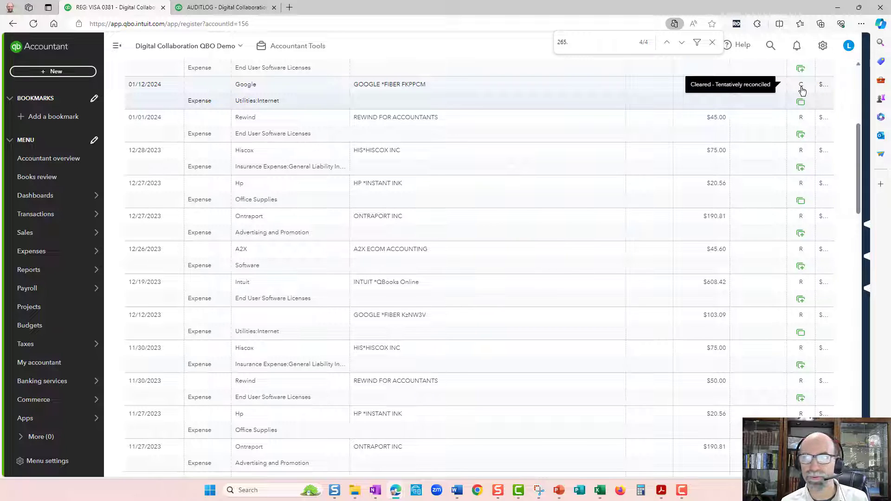
Step: Change the Google $103.09 expense's status to R and save, confirming both warnings
{"action": "left_click", "coordinate": [802, 90]}
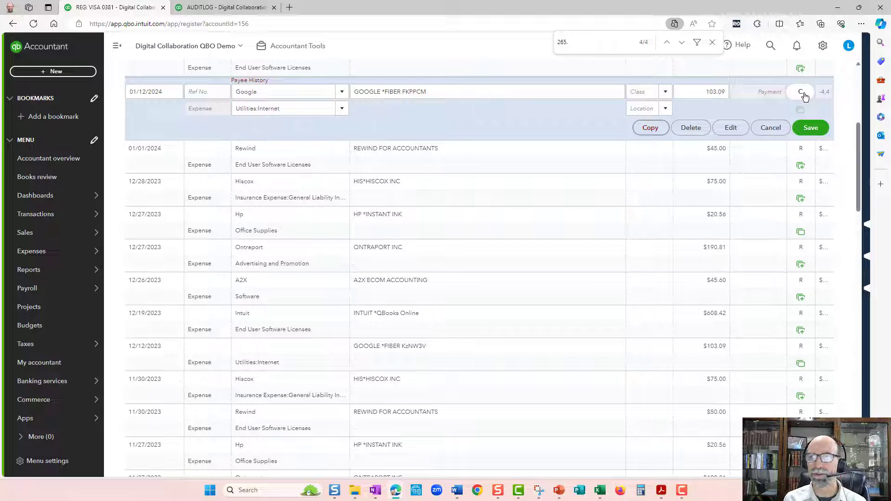
{"action": "left_click", "coordinate": [797, 92]}
{"action": "left_click", "coordinate": [798, 92]}
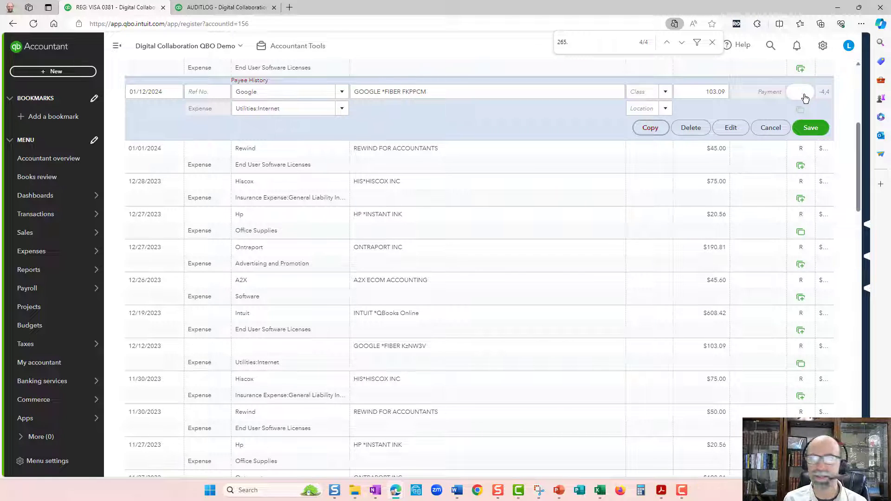
{"action": "left_click", "coordinate": [804, 95]}
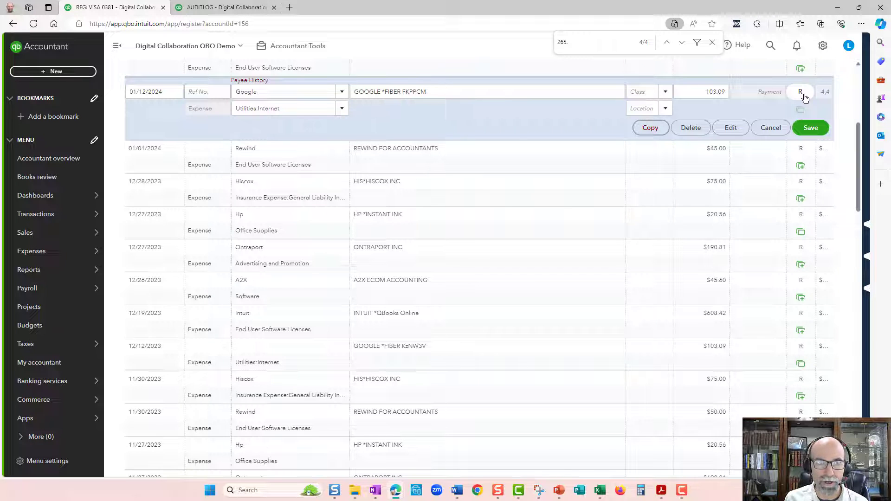
{"action": "left_click", "coordinate": [810, 127]}
{"action": "left_click", "coordinate": [530, 281]}
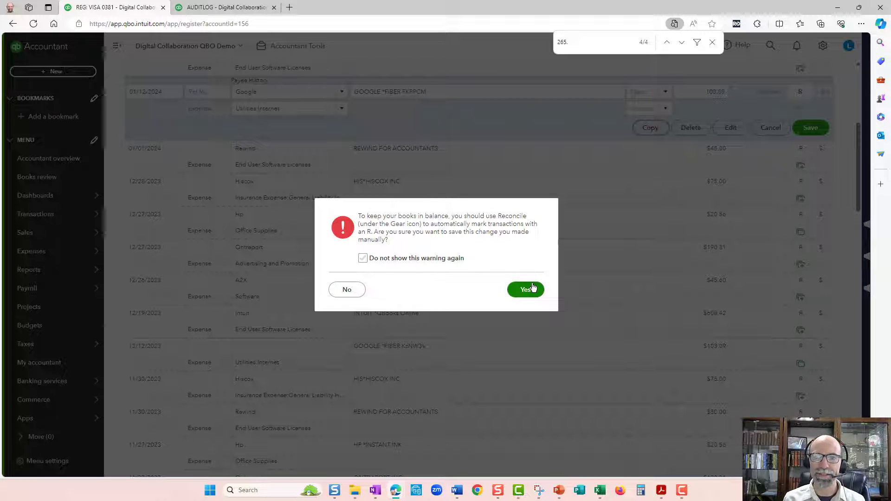
{"action": "left_click", "coordinate": [531, 296]}
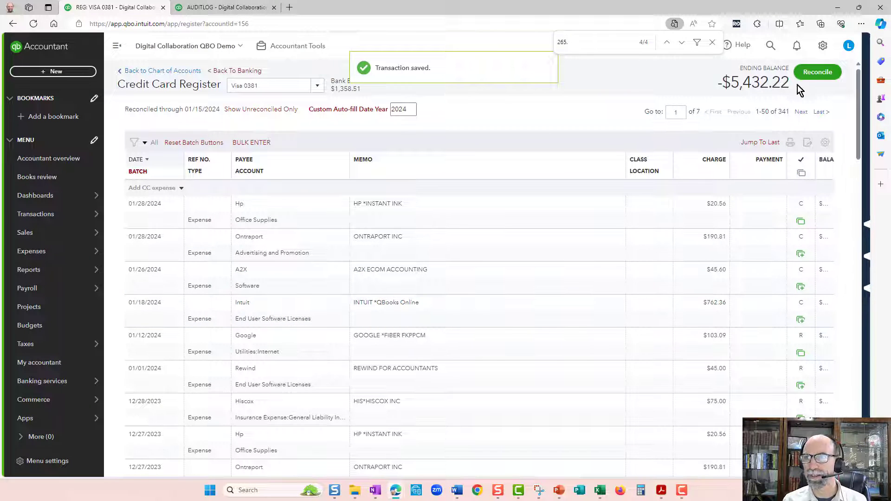
{"action": "left_click", "coordinate": [811, 76]}
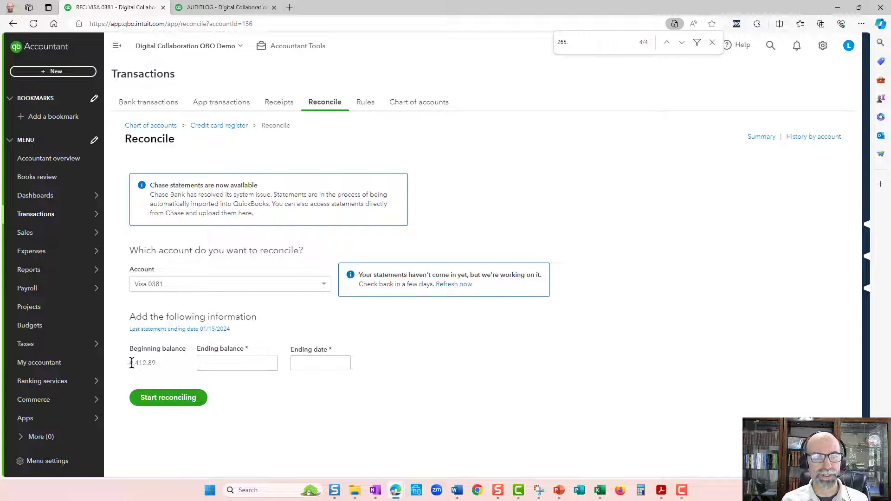
Step: Check the 4,412.89 beginning balance on the Visa 0381 Reconcile page
{"action": "left_click_drag", "start_coordinate": [129, 363], "coordinate": [156, 367]}
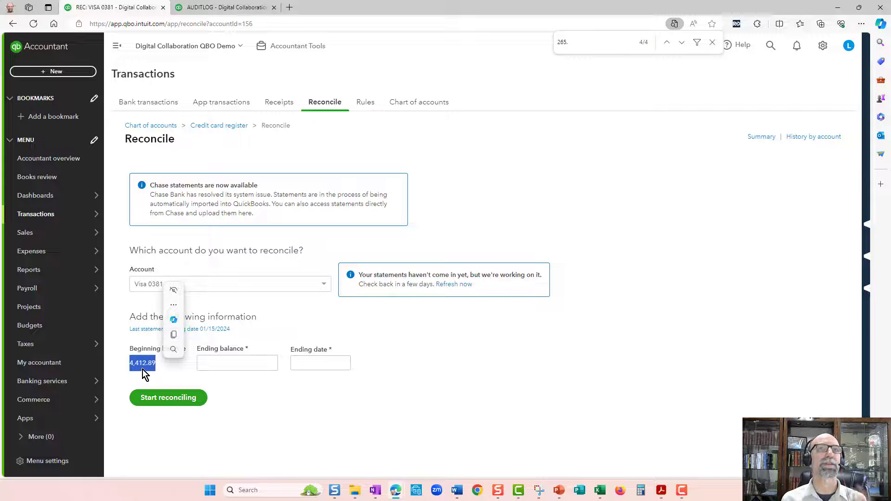
{"action": "left_click", "coordinate": [143, 370]}
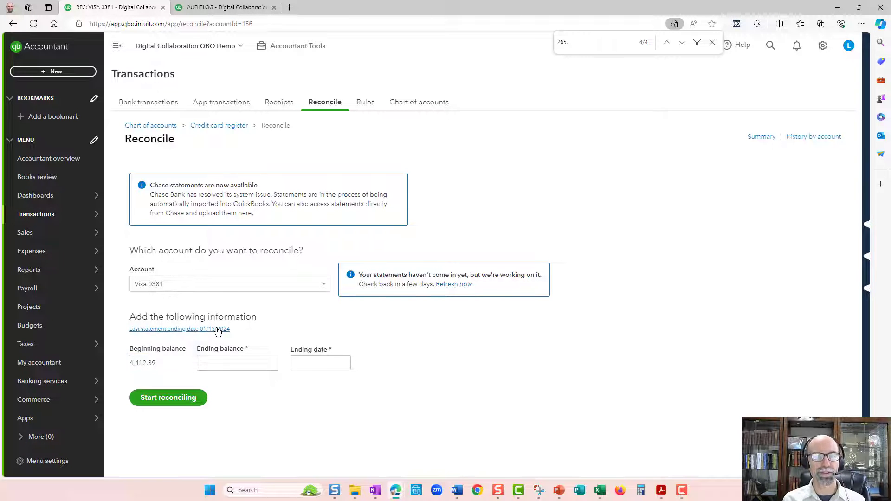